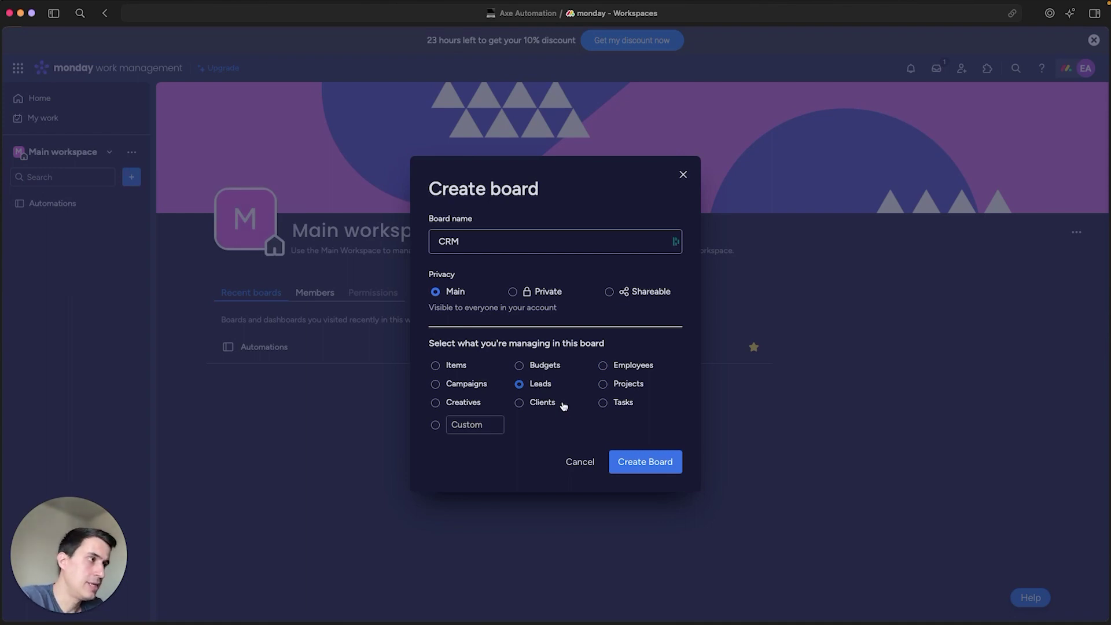
- Create the CRM board for managing leads and open the label settings of its Status column
click(647, 463)
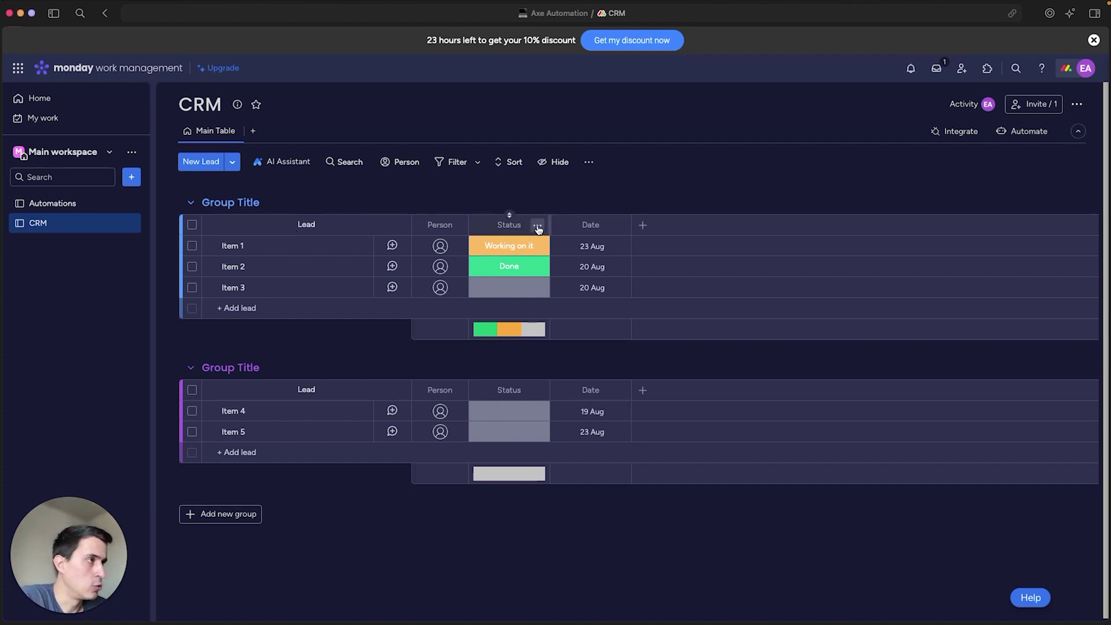
click(537, 228)
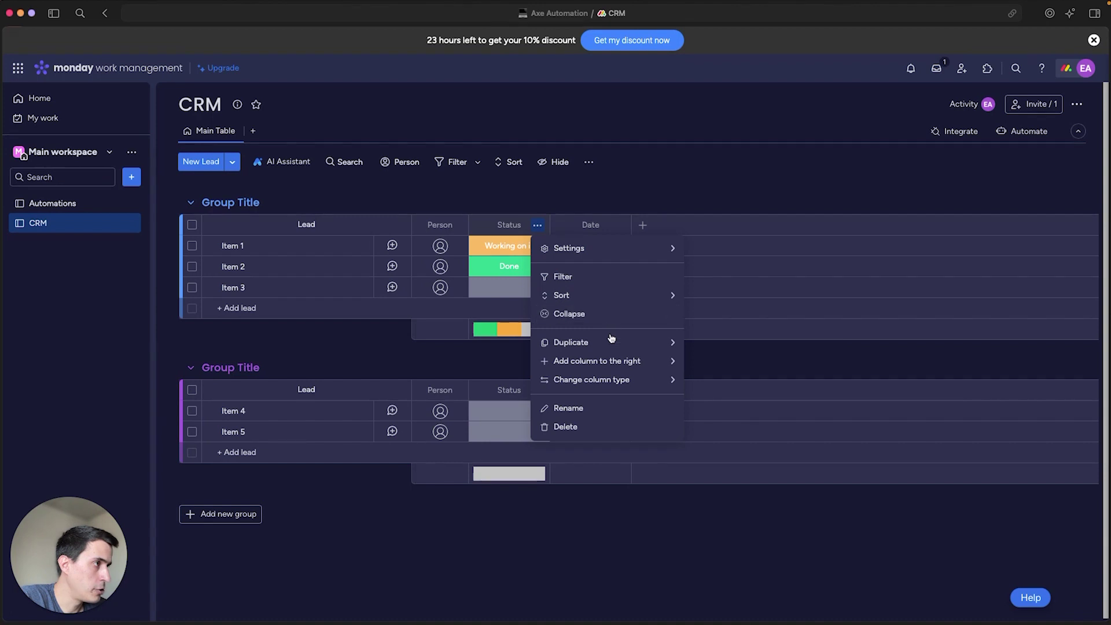
mouse_move(637, 368)
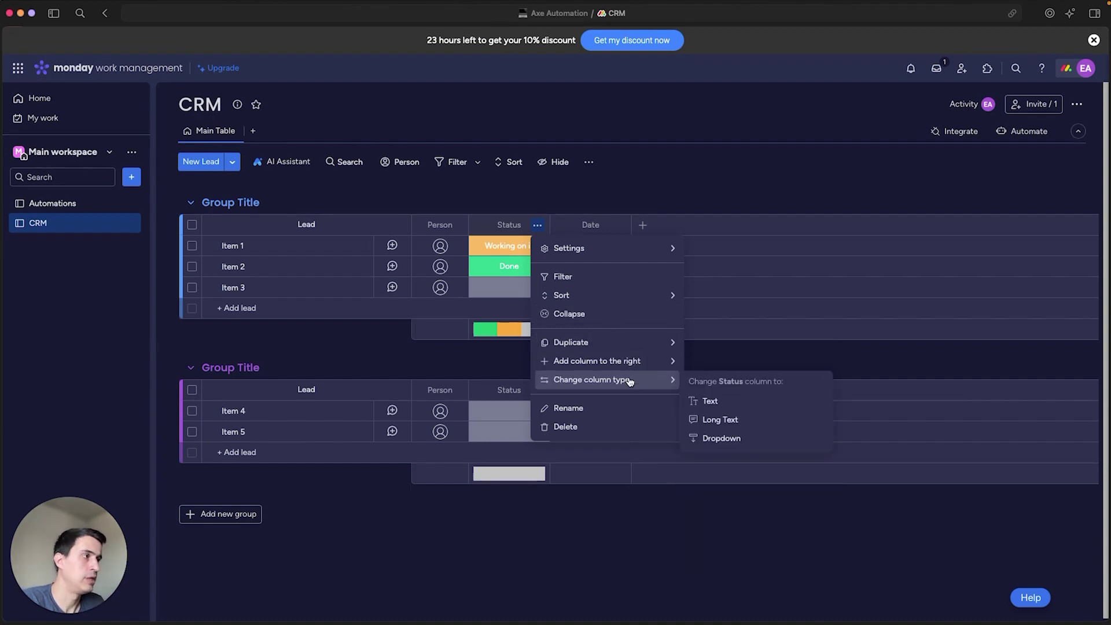
mouse_move(619, 254)
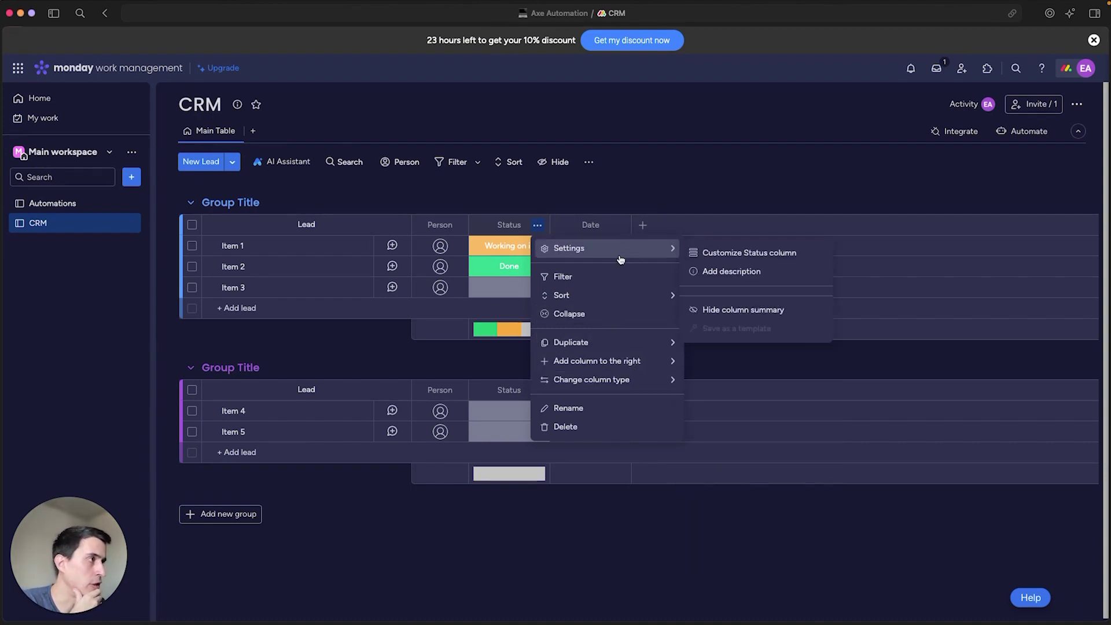
click(747, 255)
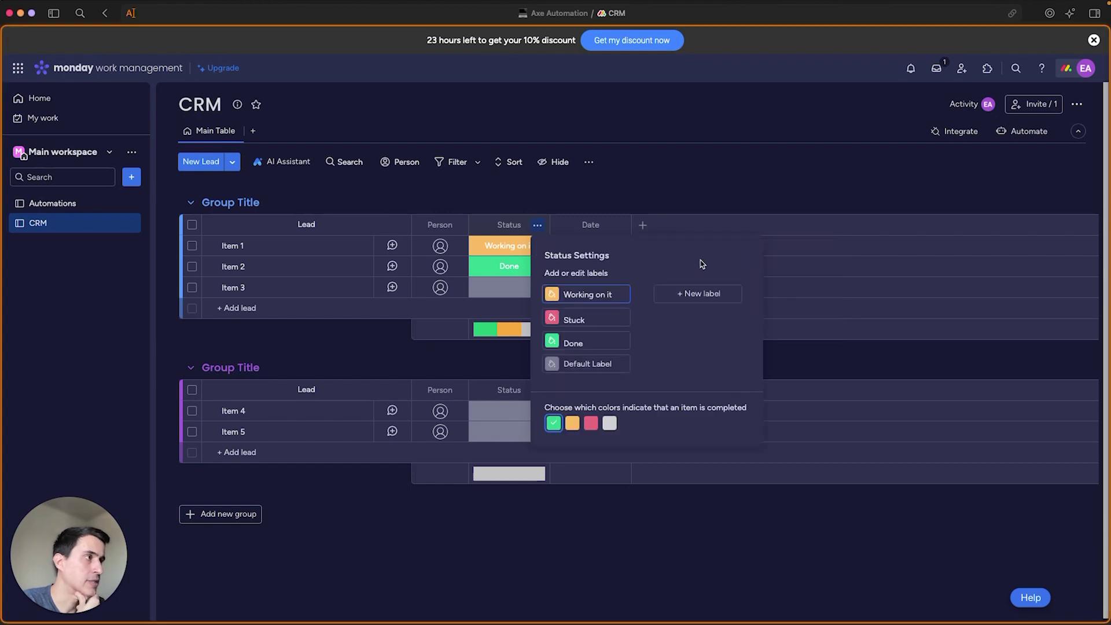
- Rename the Status labels: Done as Won, Stuck as Lost, and Working on it as Qualified
click(622, 291)
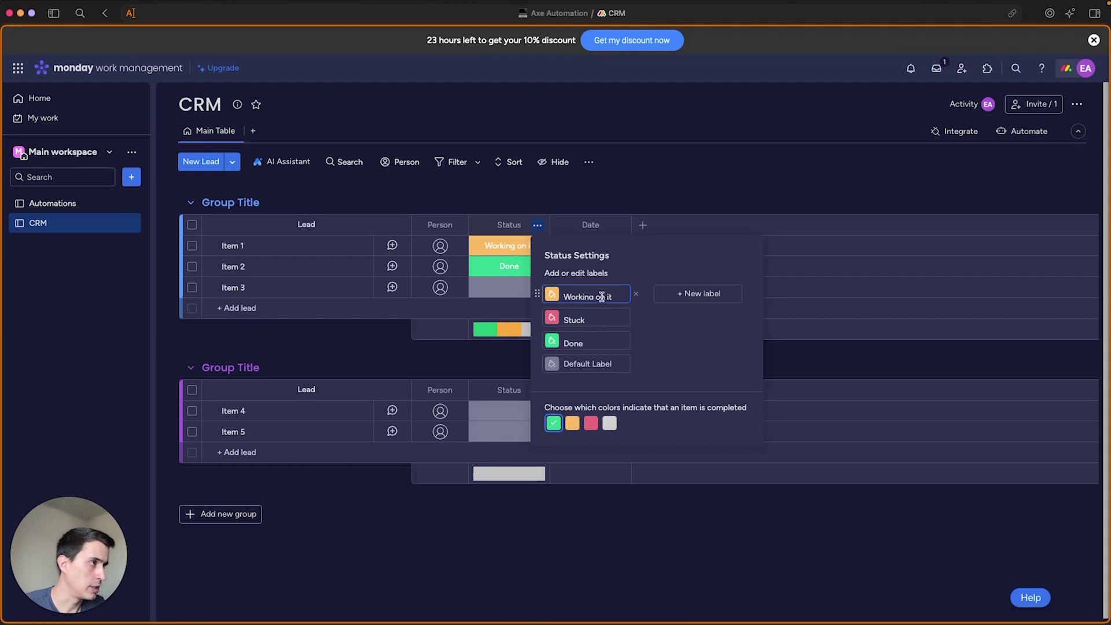
click(601, 296)
click(586, 342)
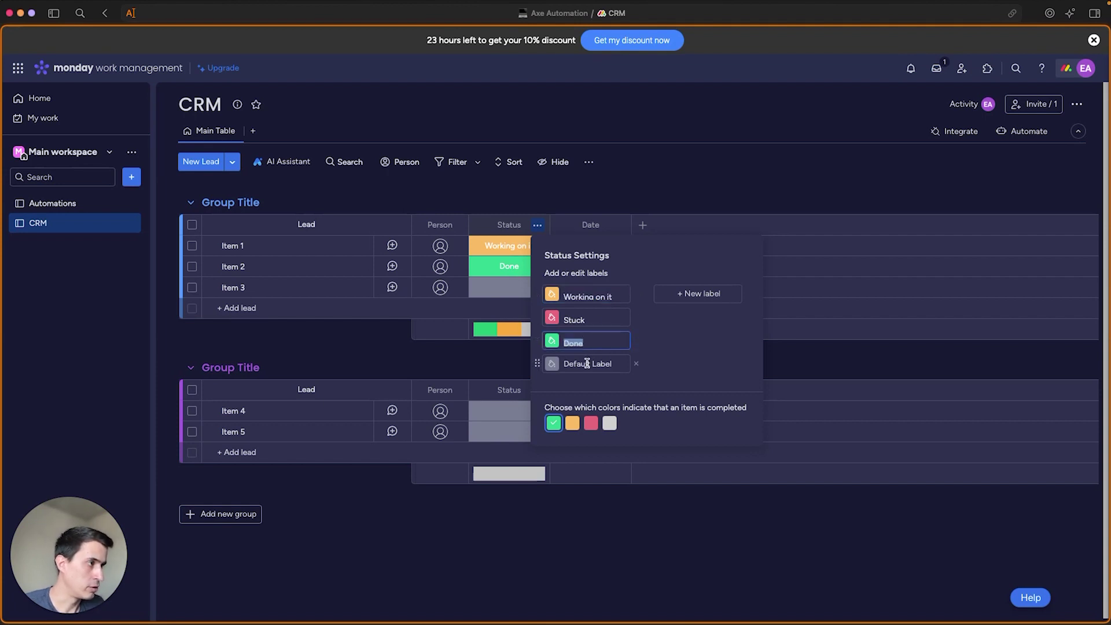
text(Won)
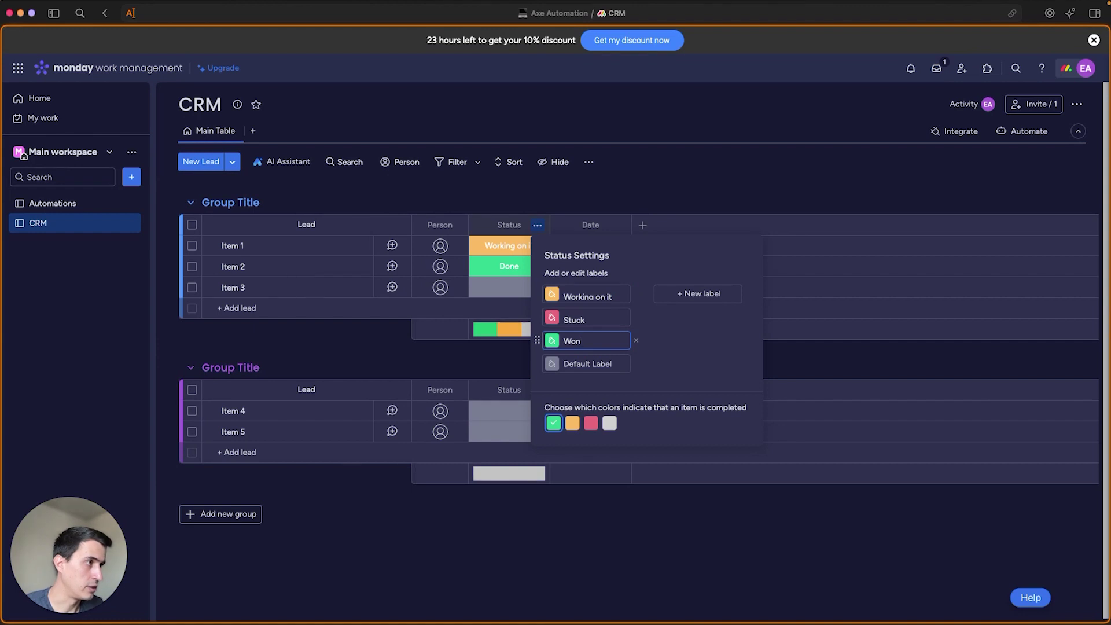
click(591, 320)
text(Lost)
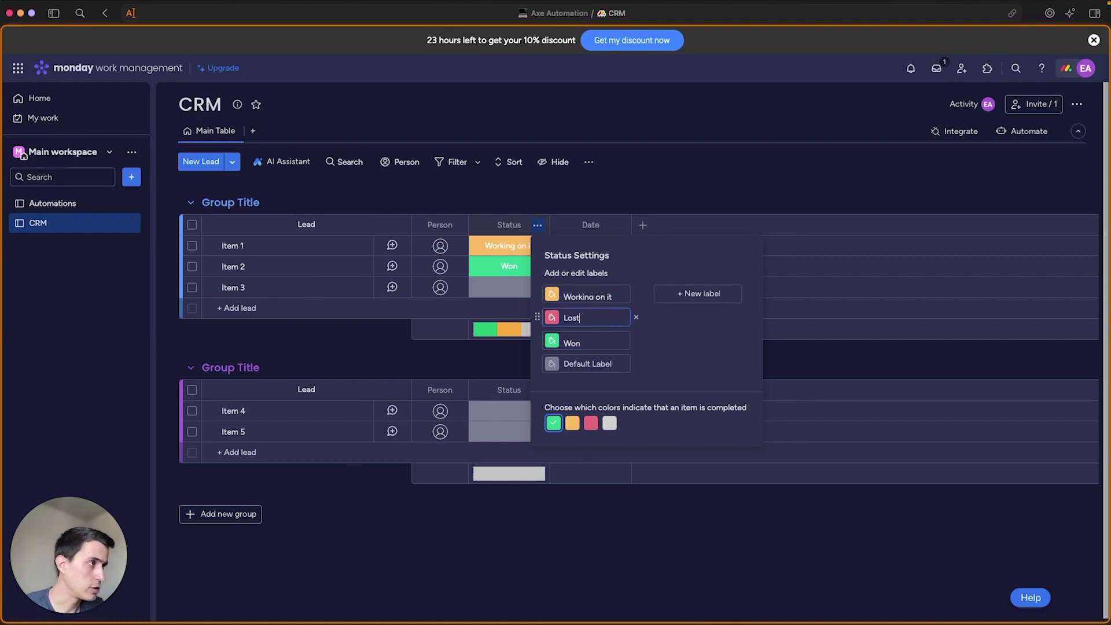
click(592, 293)
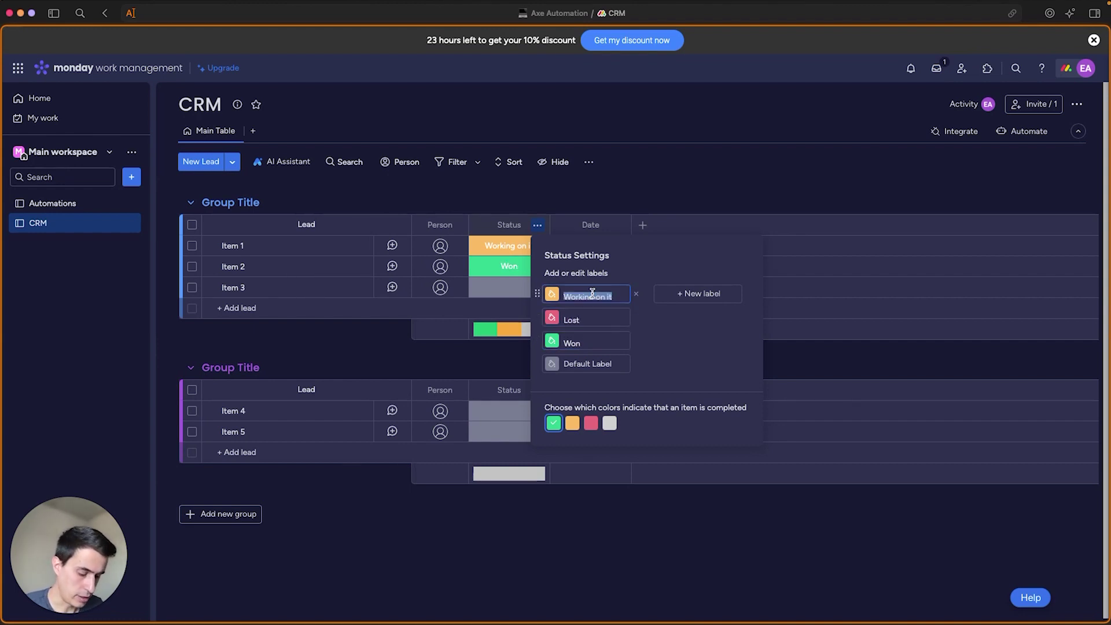
text(Qualified)
- Add two new Status labels named Unqualified and Follow-up
click(699, 293)
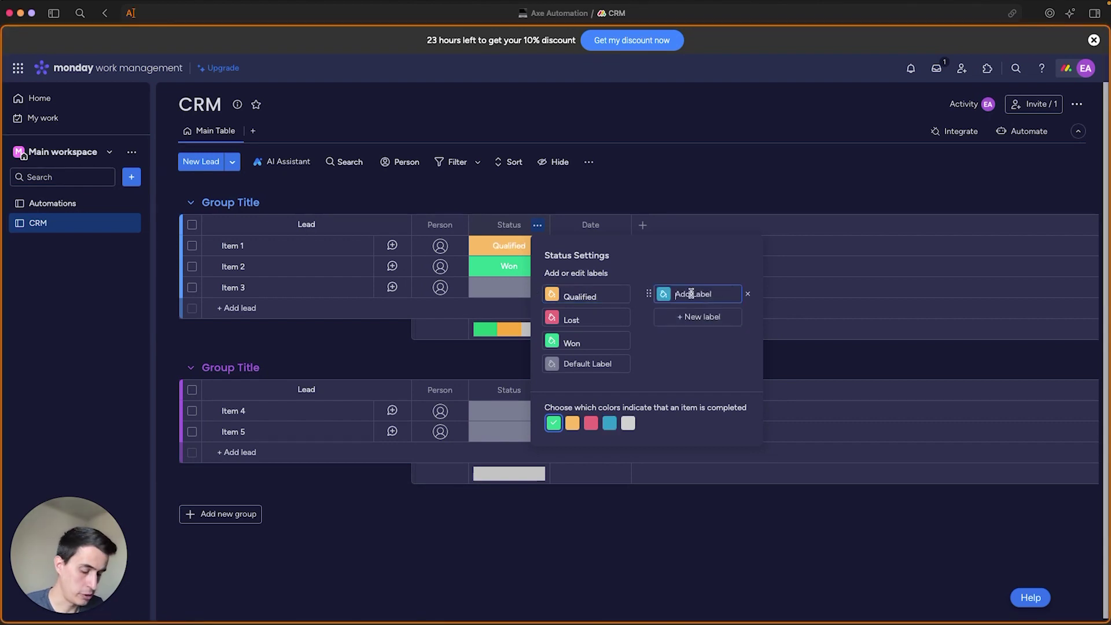
text(Unqualified)
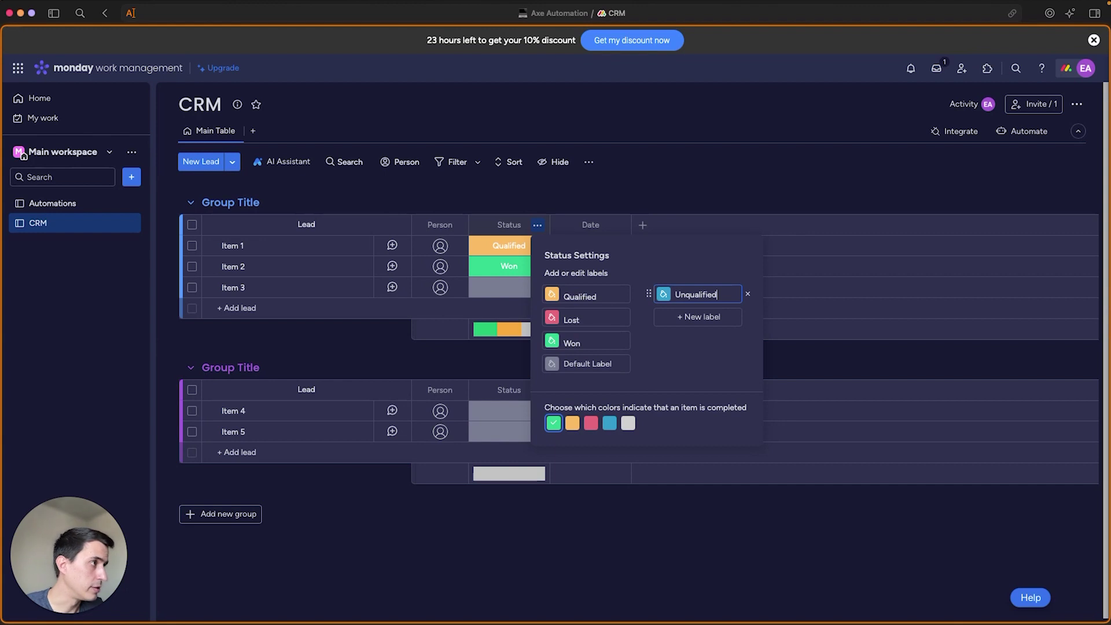
click(702, 317)
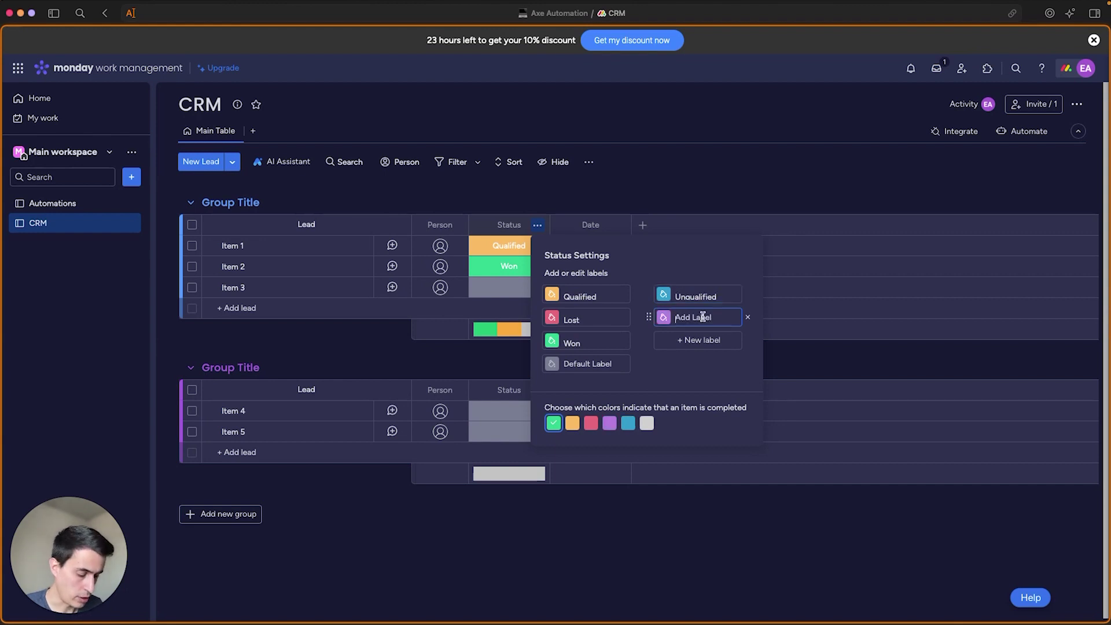
text(Follow)
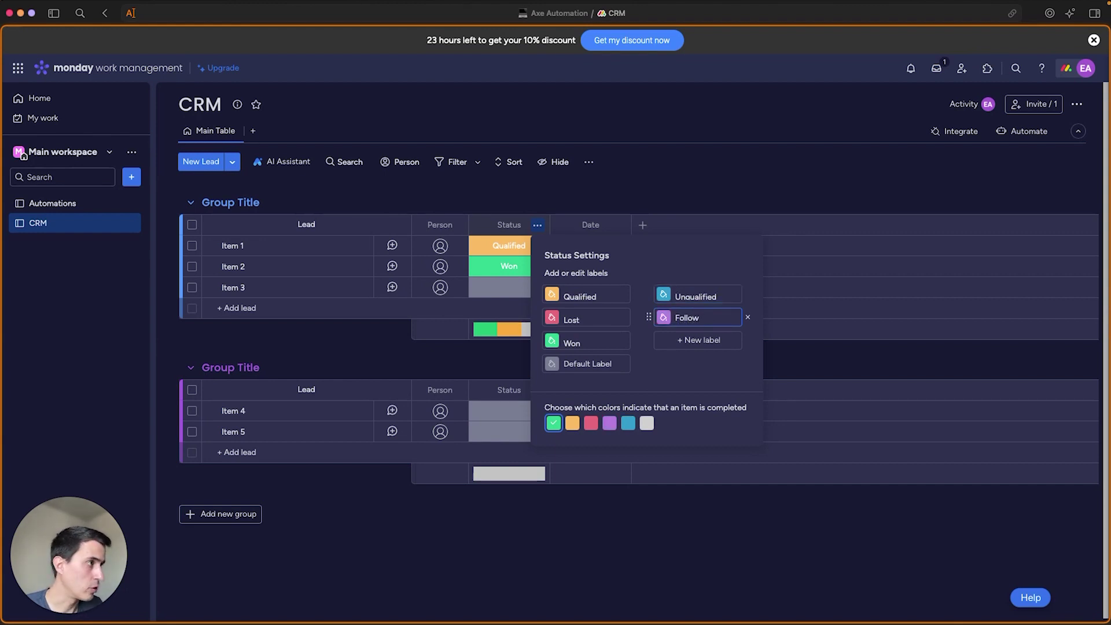
text(-up)
key(Return)
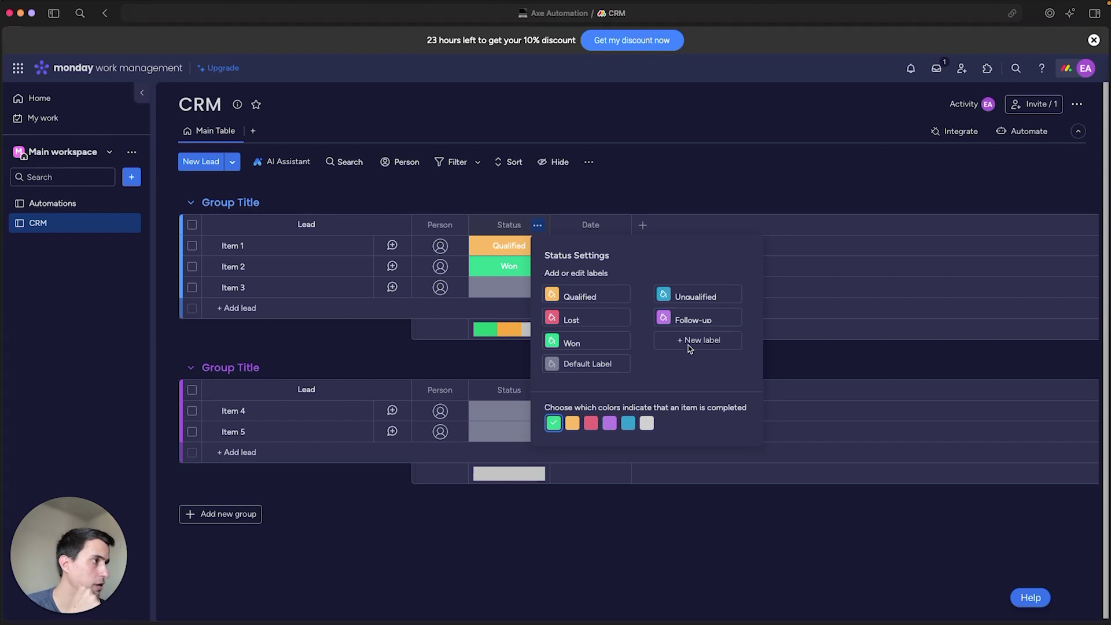
- Add a Contract Sent label to the Status column and check the label choices offered for Item 1
click(689, 345)
text(Contr)
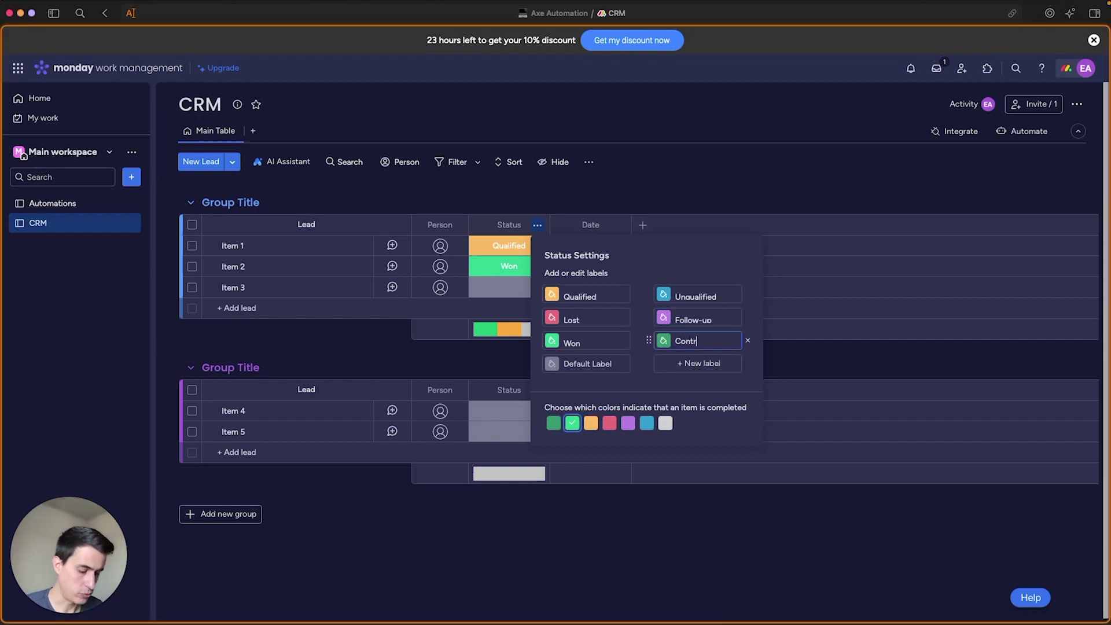
text(act Sent)
key(Return)
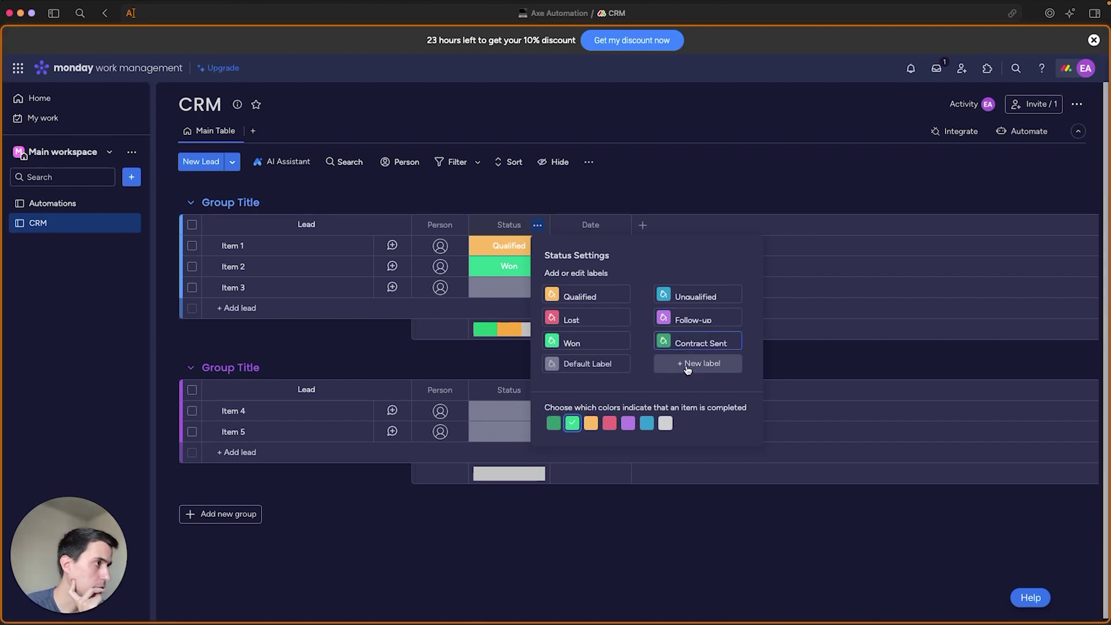
click(792, 359)
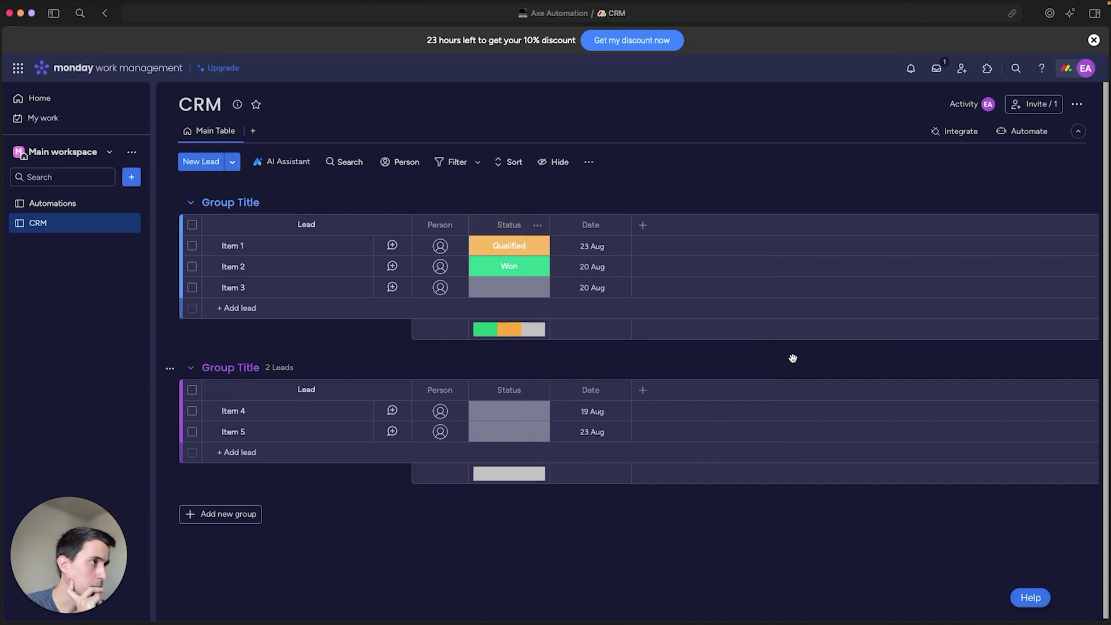
click(508, 250)
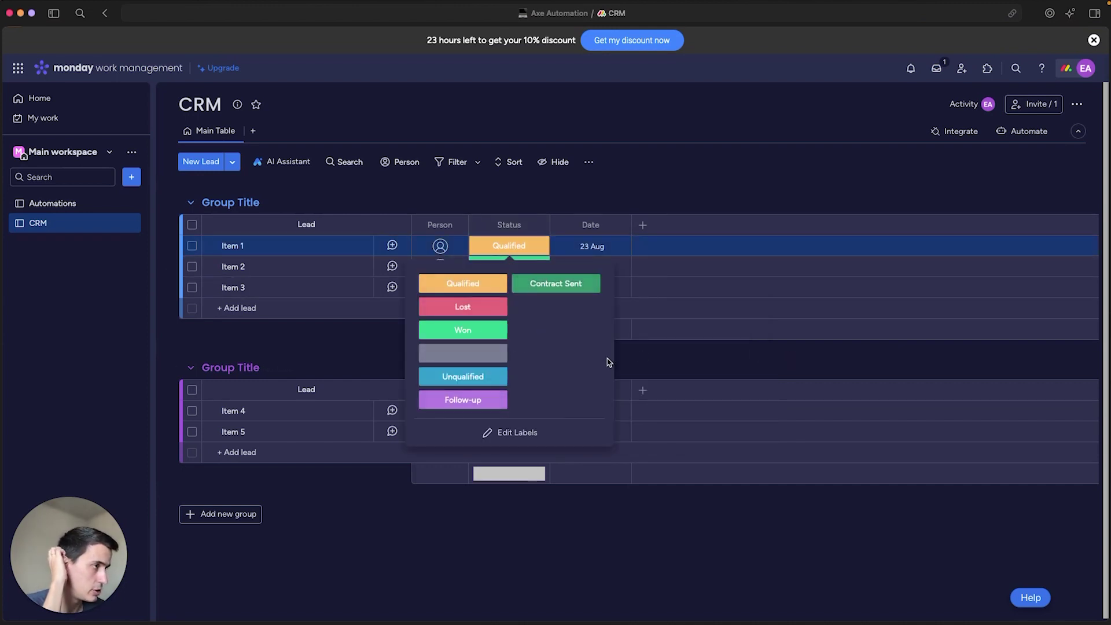
click(673, 362)
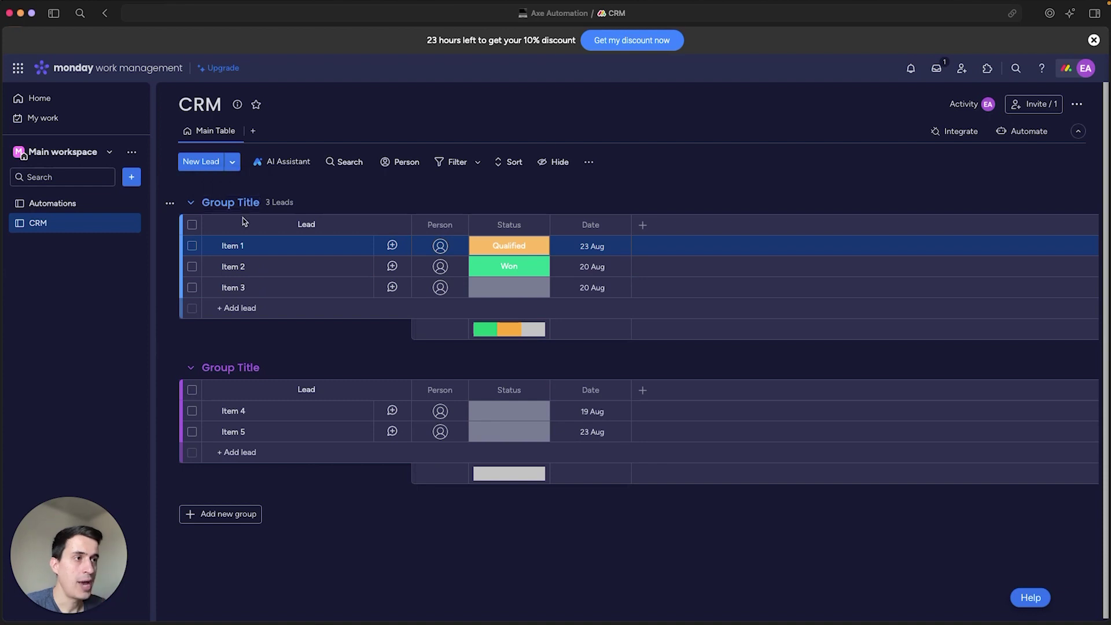
- Rename the second group as Qualified and add a new group named Lost below it
click(237, 367)
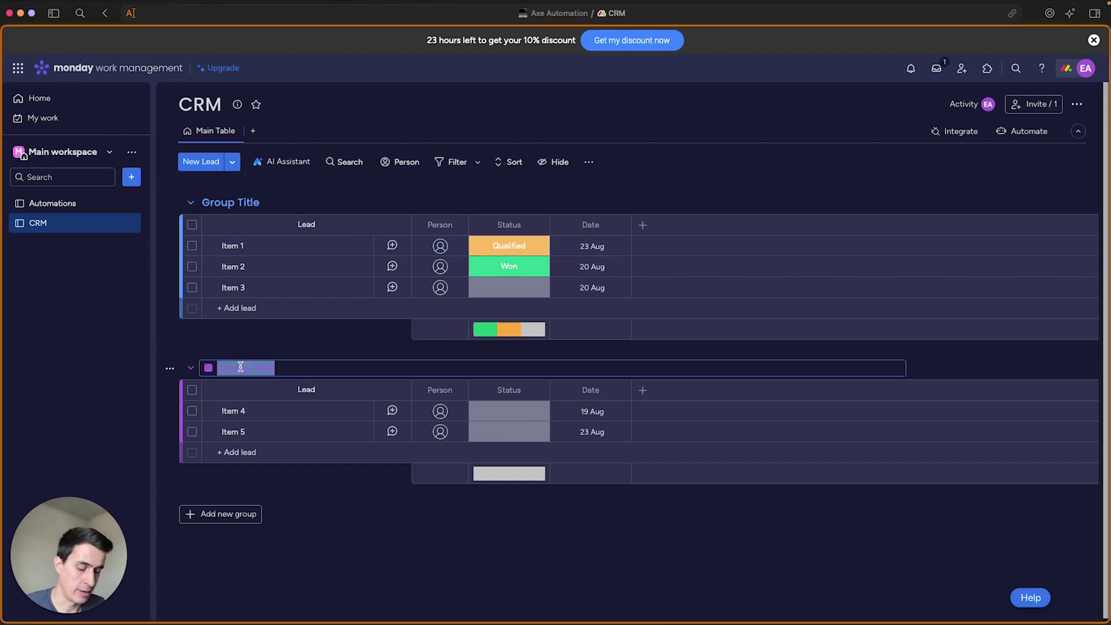
text(Qualified)
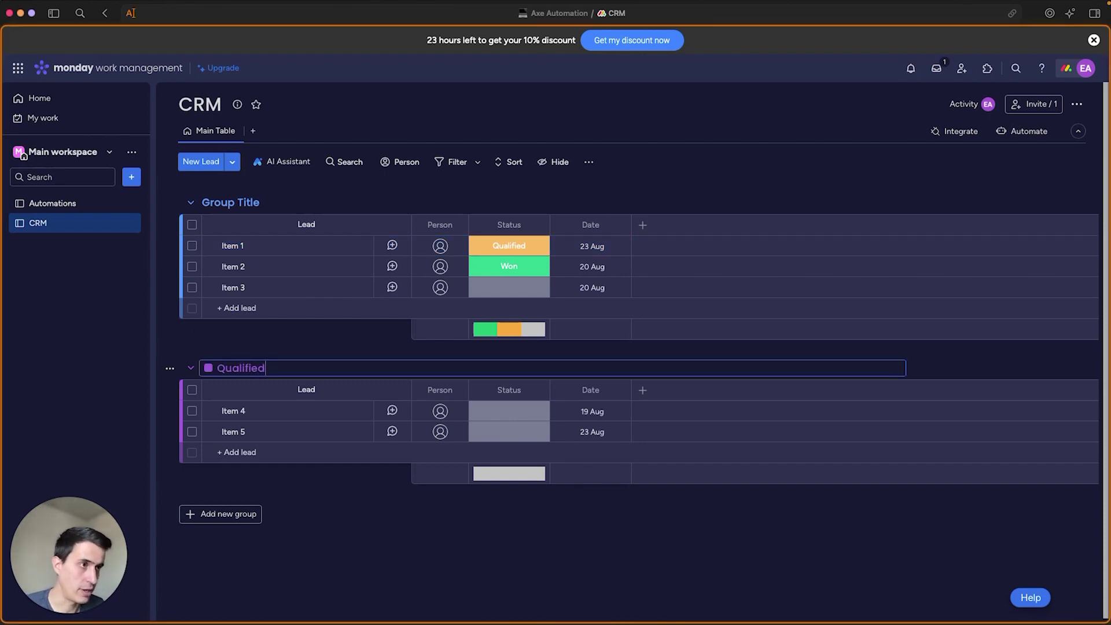
click(249, 513)
click(250, 512)
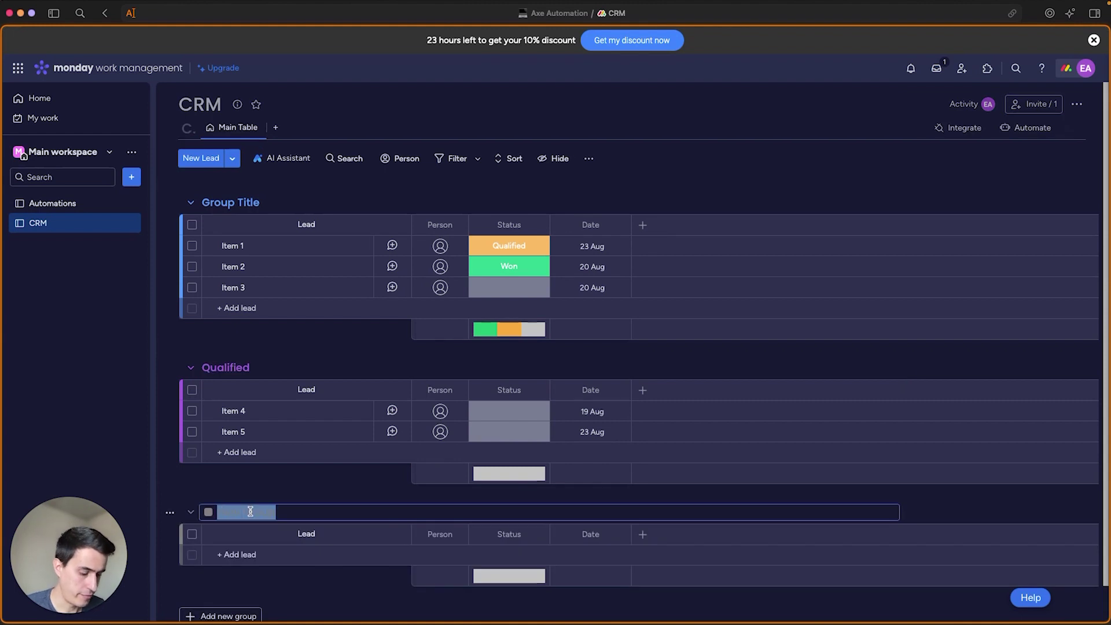
text(Lost)
- Add groups named Contract Sent, Follow-Up and Unqualified below the Lost group, checking them against Item 1's status labels
click(220, 615)
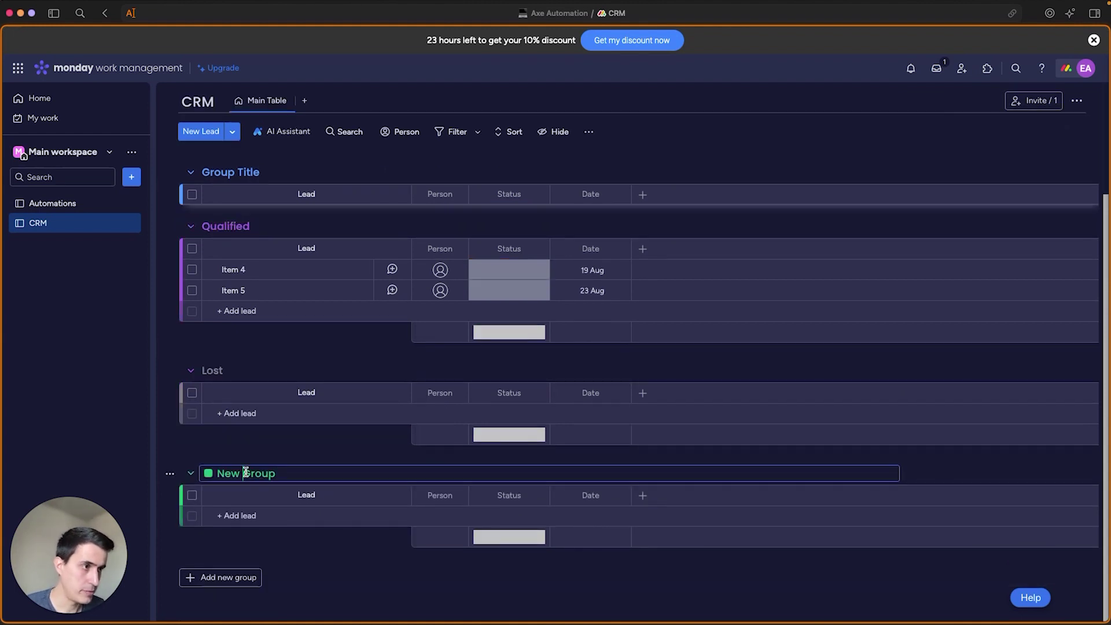
click(243, 472)
text(Contract Sent)
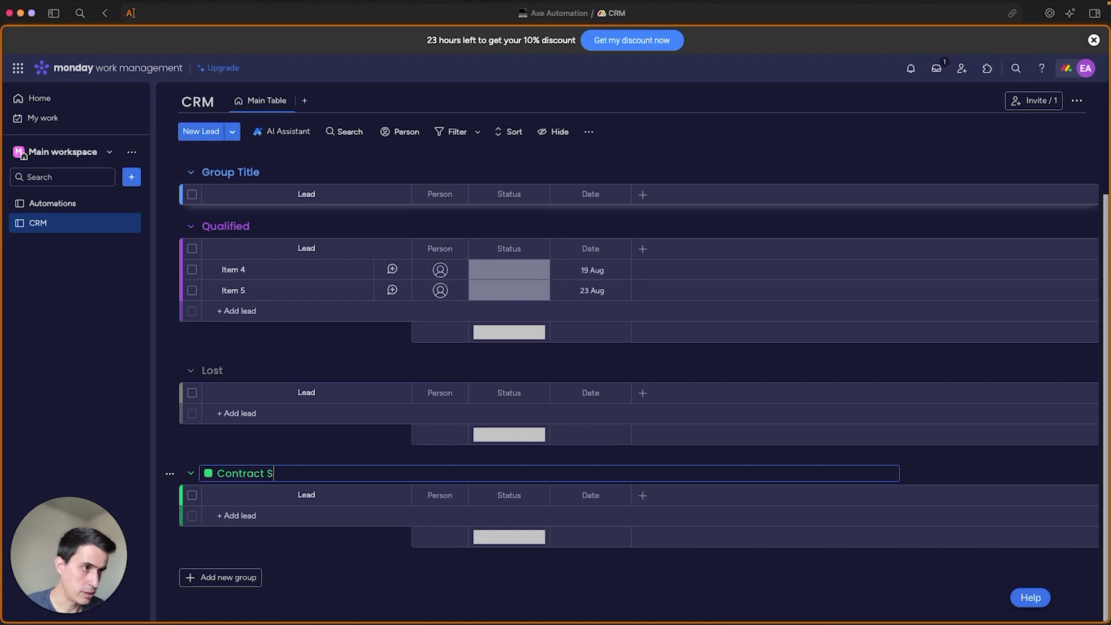
click(220, 577)
text(Follow-)
scroll(509, 289, up, 5)
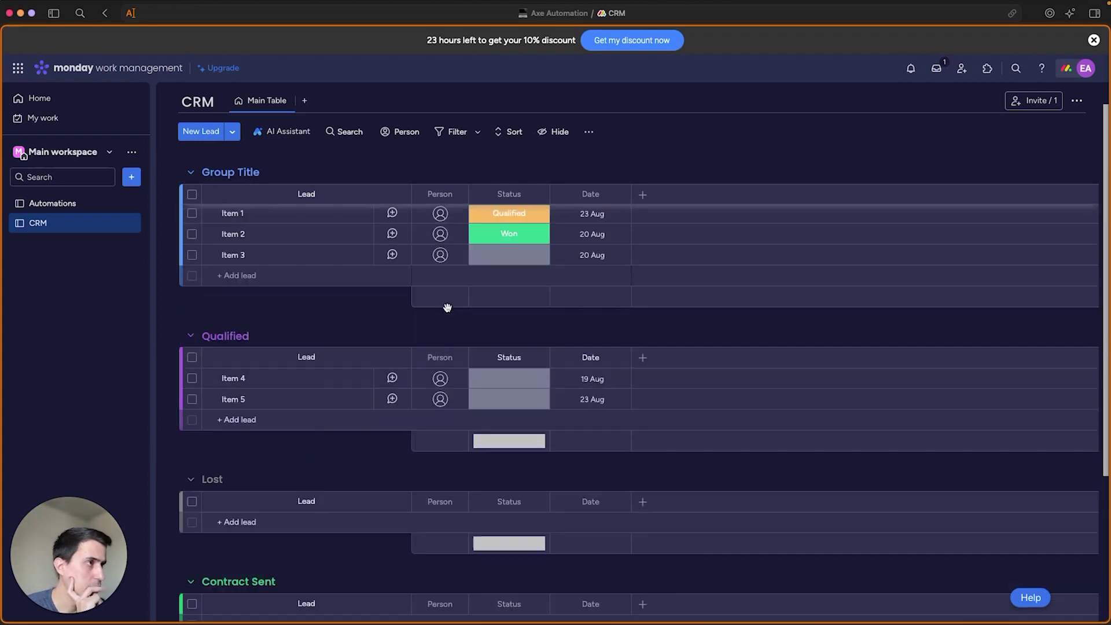
click(509, 246)
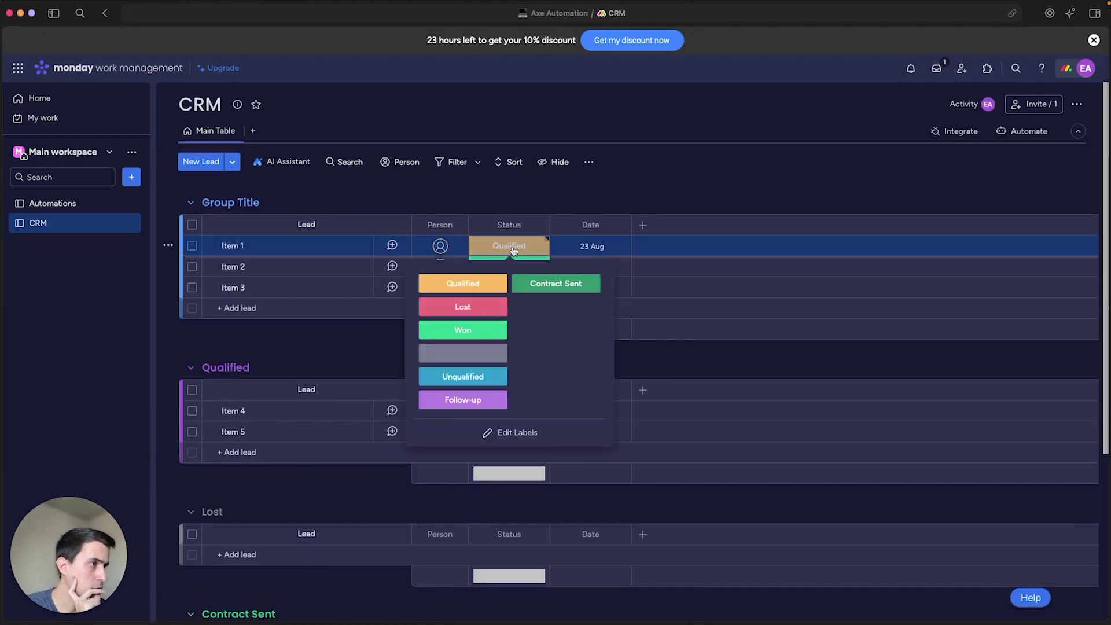
click(352, 365)
- Move the Lost group to the end of the board below Unqualified and rename the first group as Lead
scroll(352, 364, down, 5)
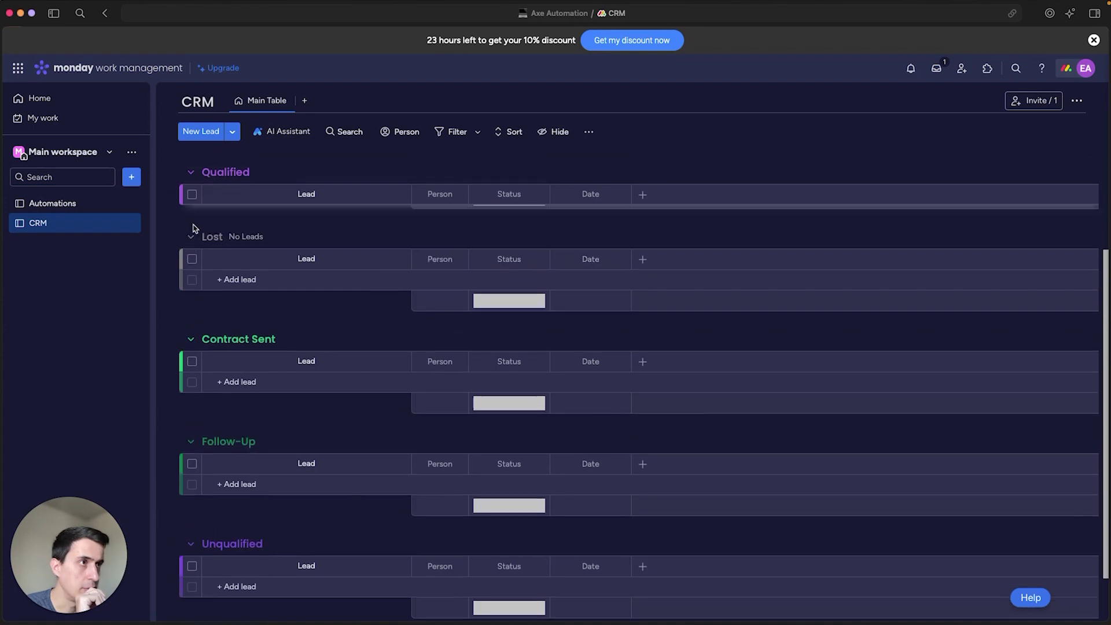
drag(281, 258, 273, 428)
click(230, 199)
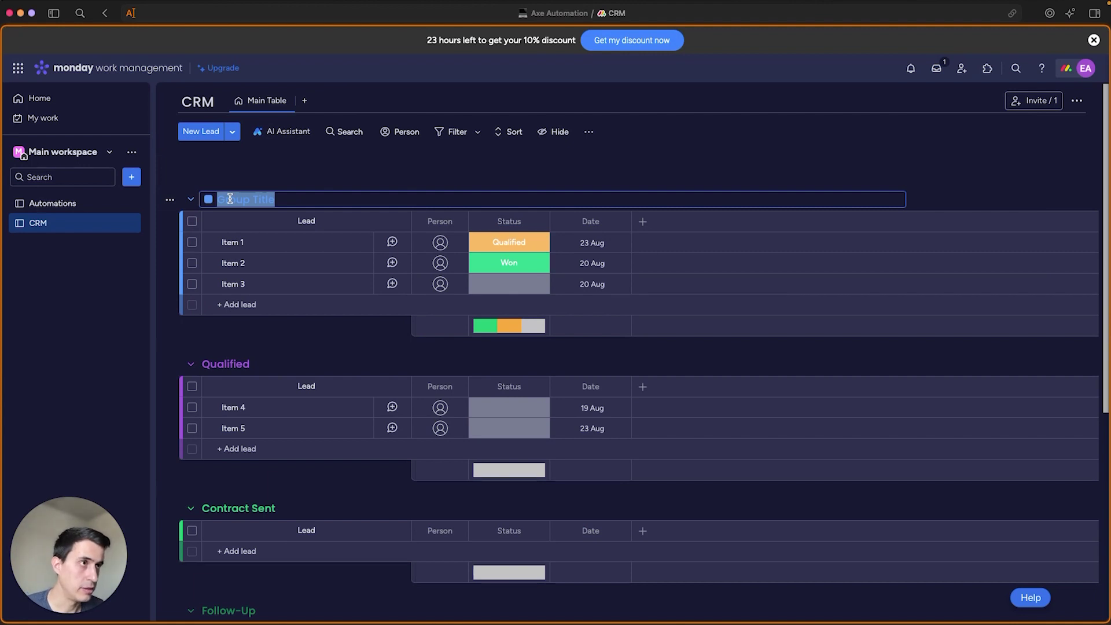
text(Lead)
key(Return)
- Move the Follow-Up group between the Qualified and Contract Sent groups
click(194, 201)
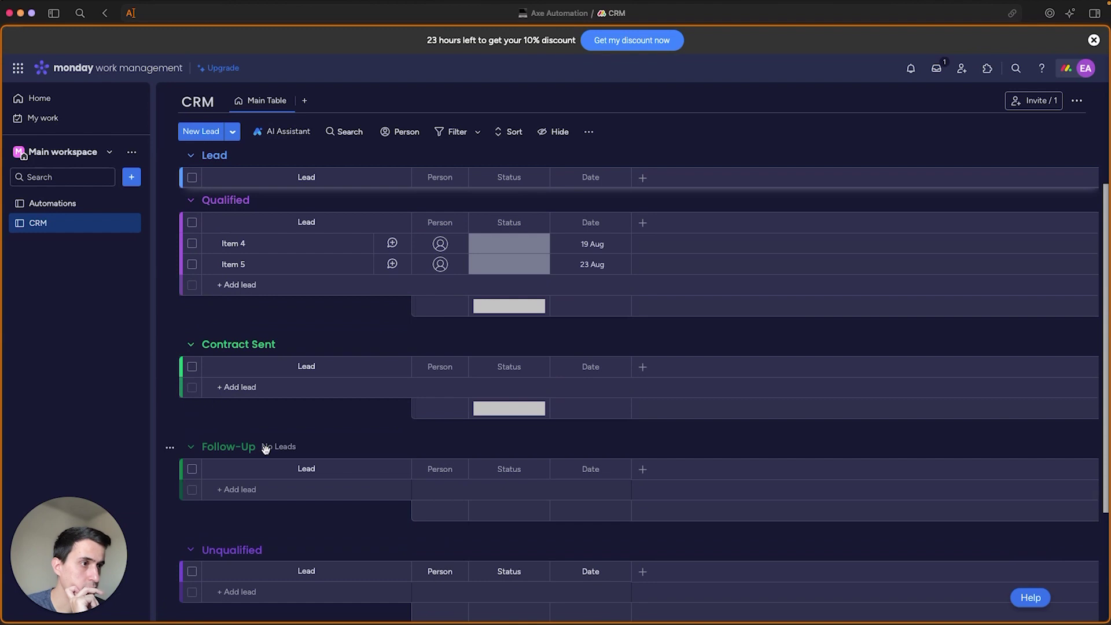
drag(298, 448, 308, 287)
scroll(200, 515, down, 3)
scroll(295, 538, down, 2)
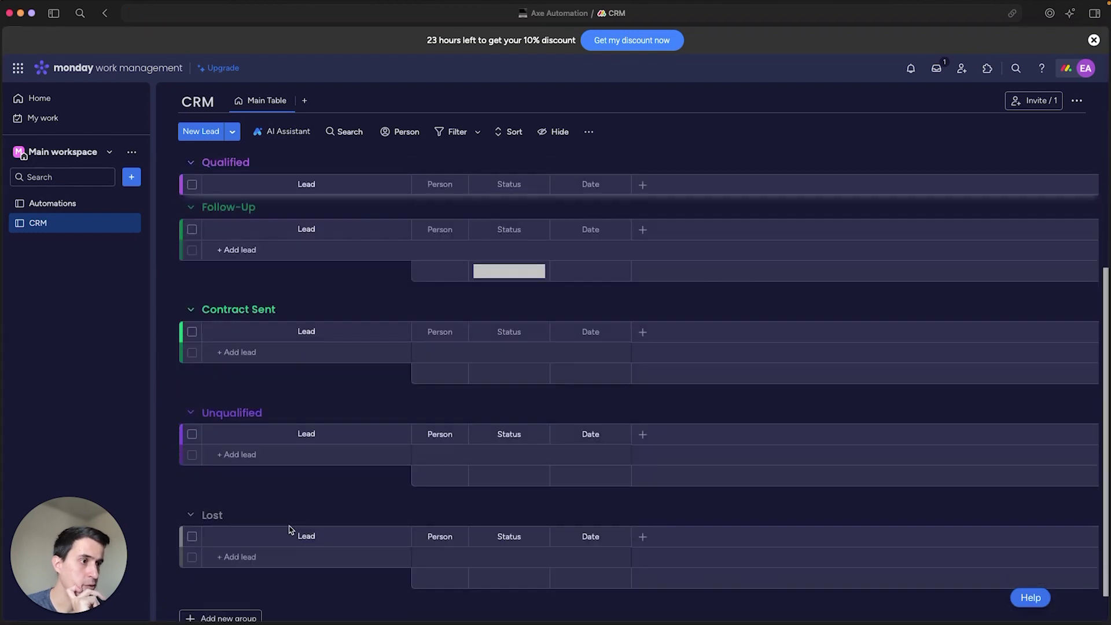
- Add a text column after the Date column and name it Company Name
scroll(252, 485, up, 6)
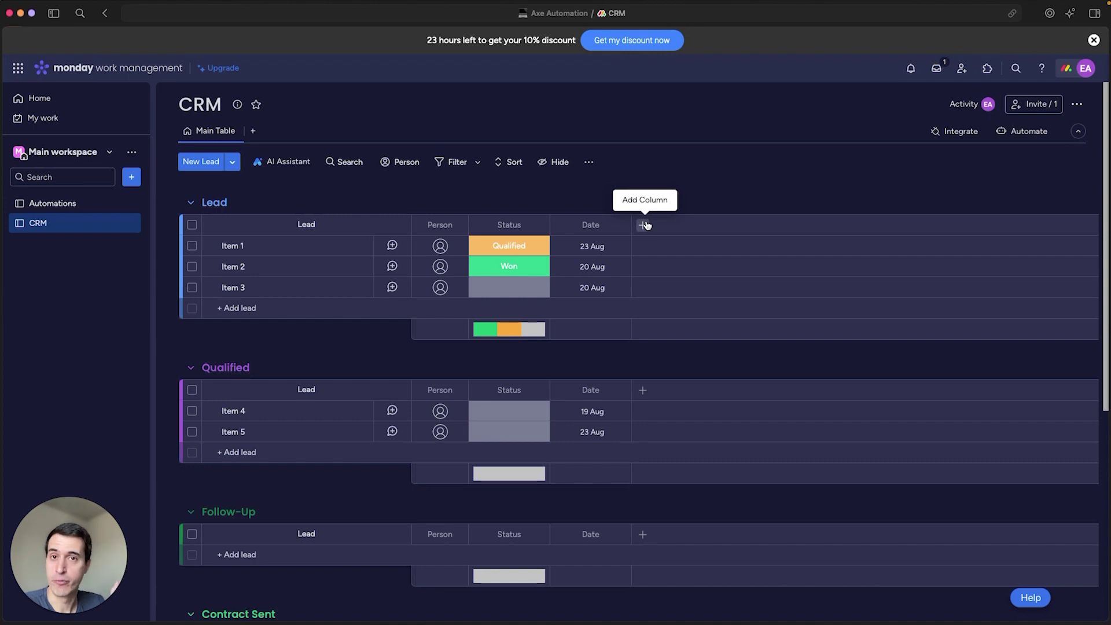
click(644, 225)
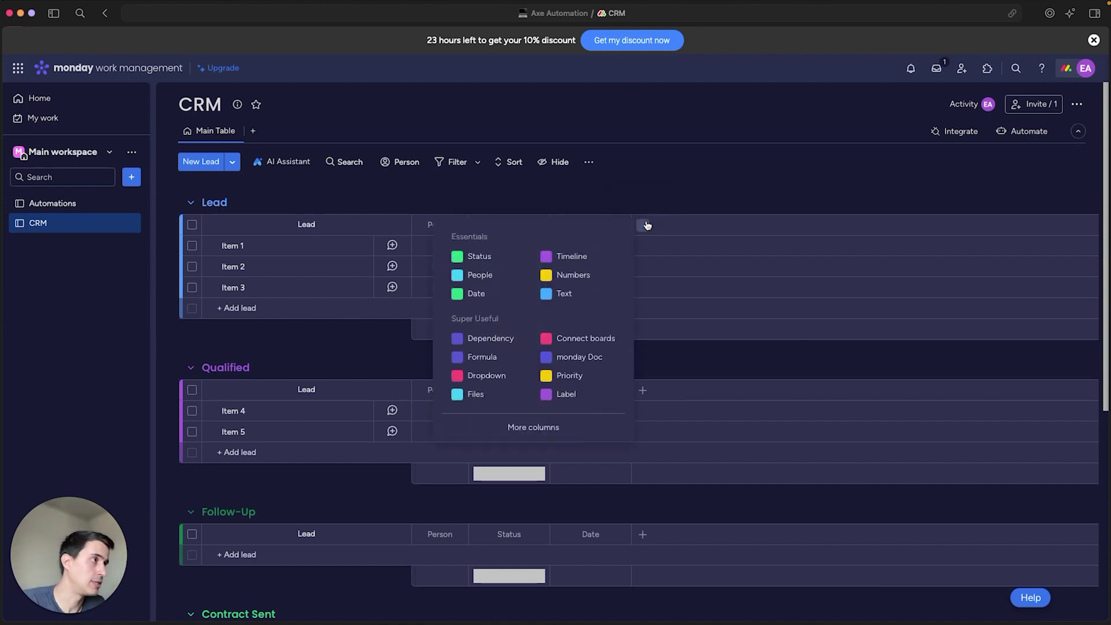
click(587, 294)
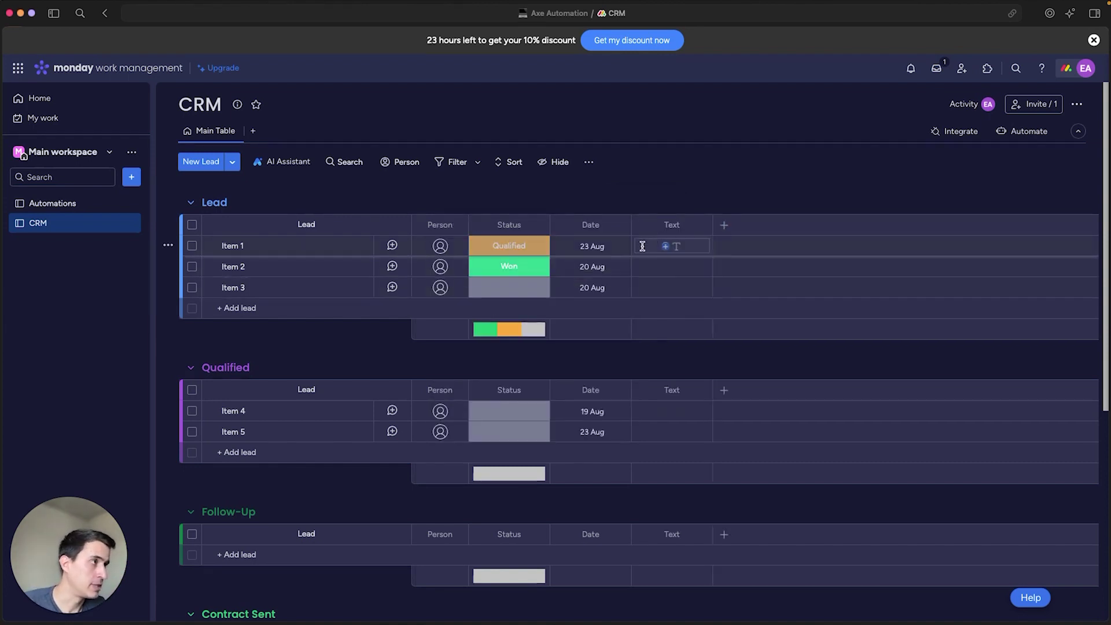
click(664, 225)
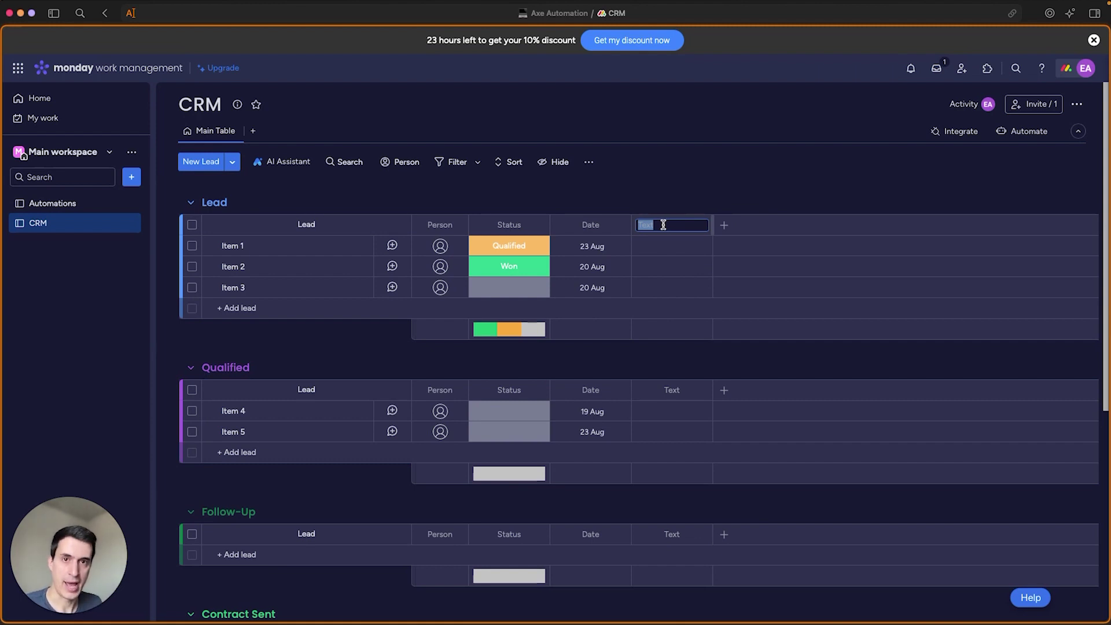
text(Compnay)
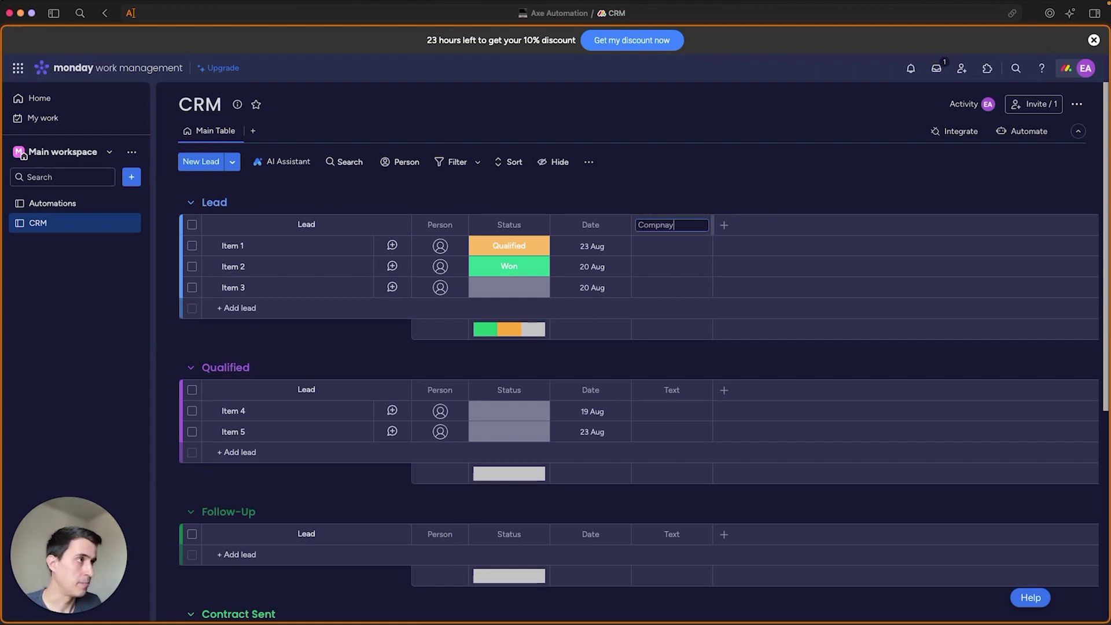
- Find the Email column type in the column center and add it to the board
click(724, 225)
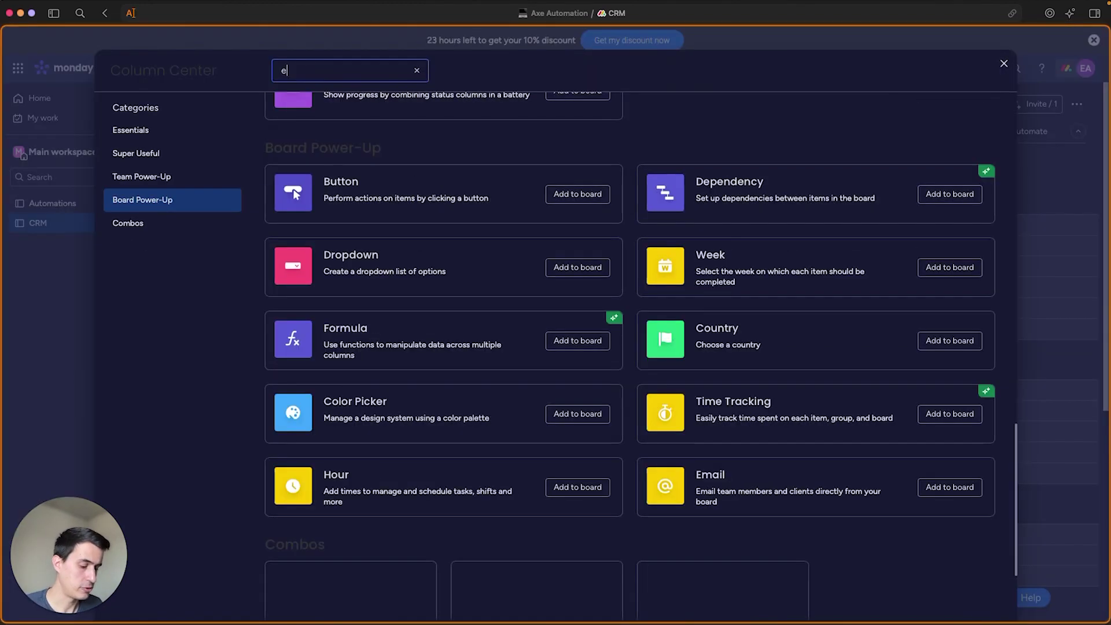
text(mail)
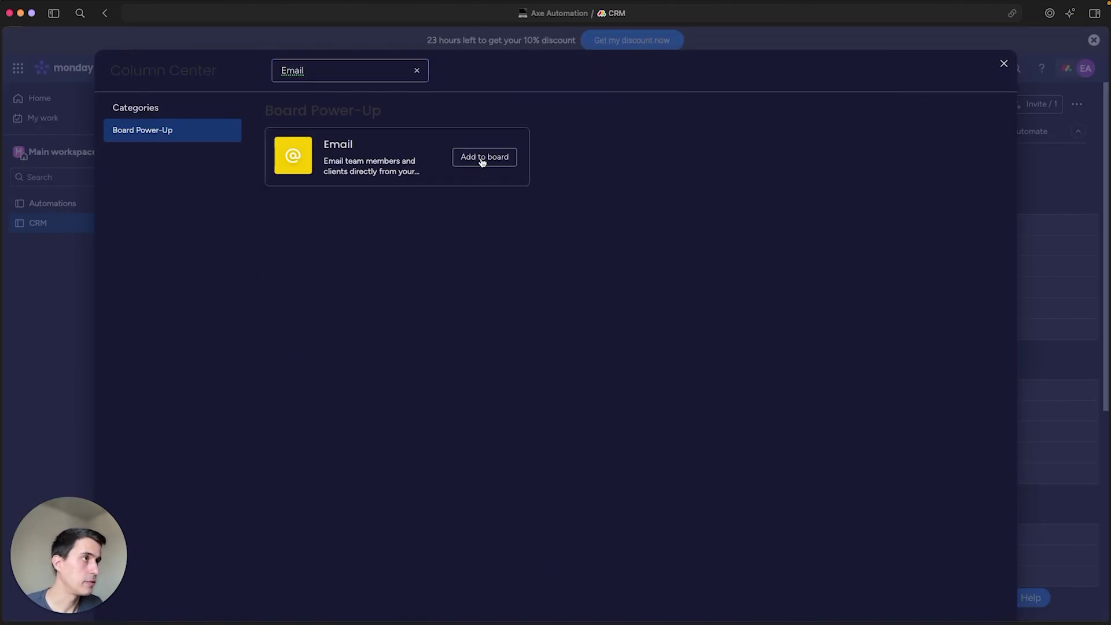
click(480, 157)
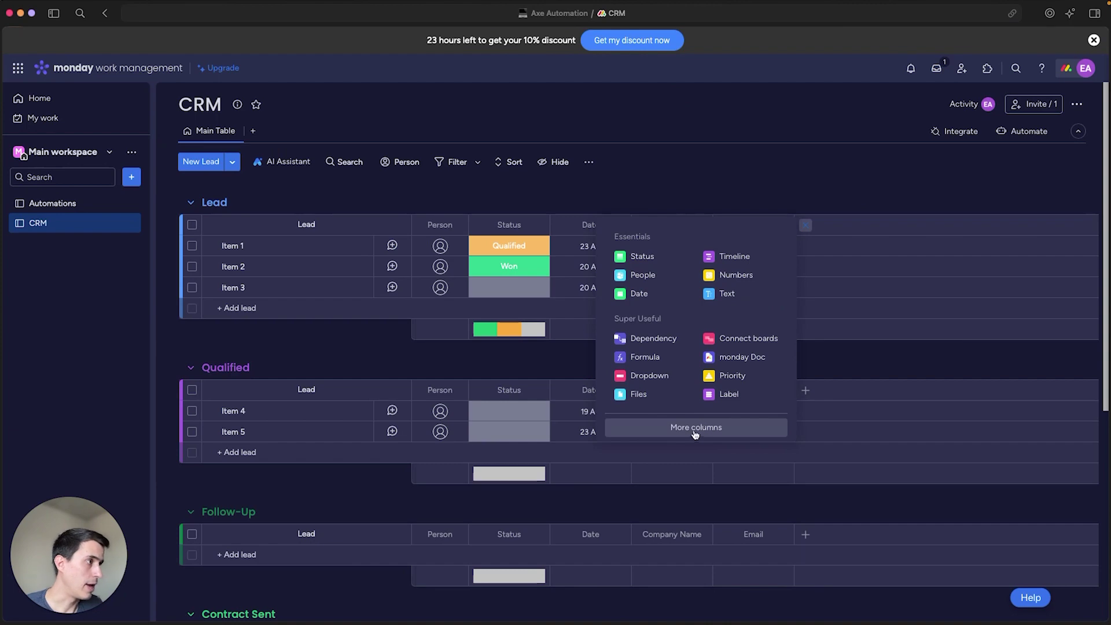
- Add a link column after the Email column and name it Website
click(689, 428)
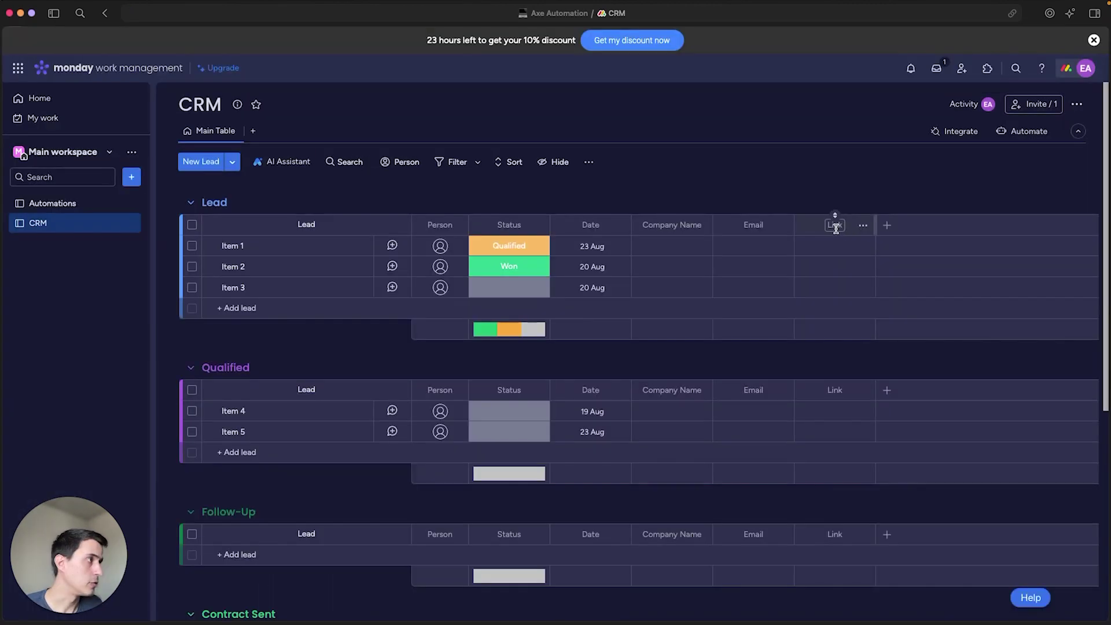
click(835, 225)
text(Website)
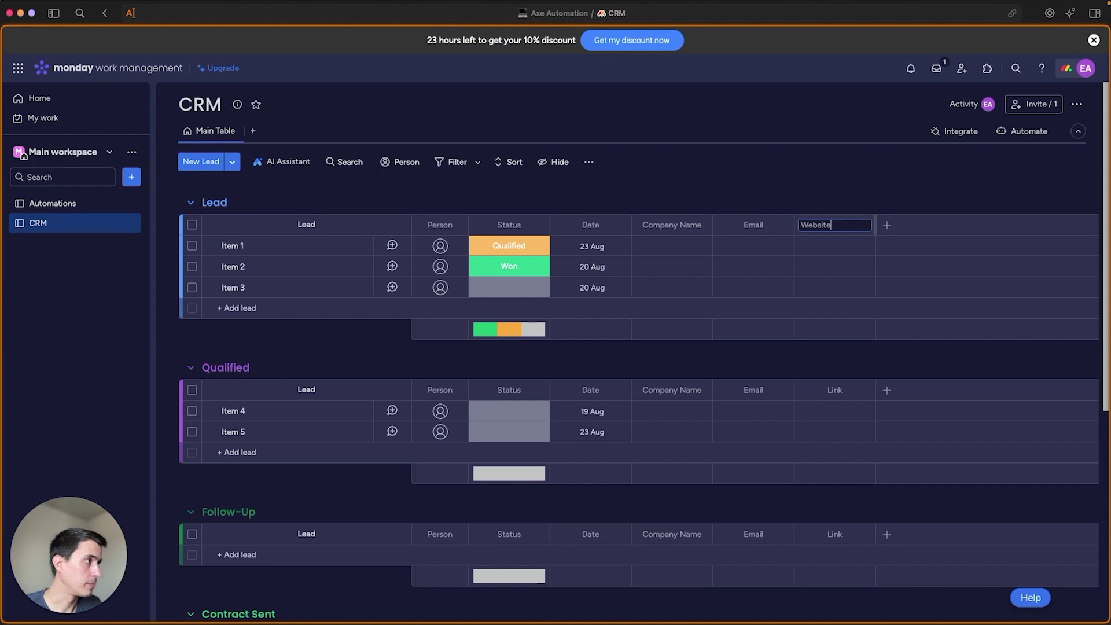
key(Return)
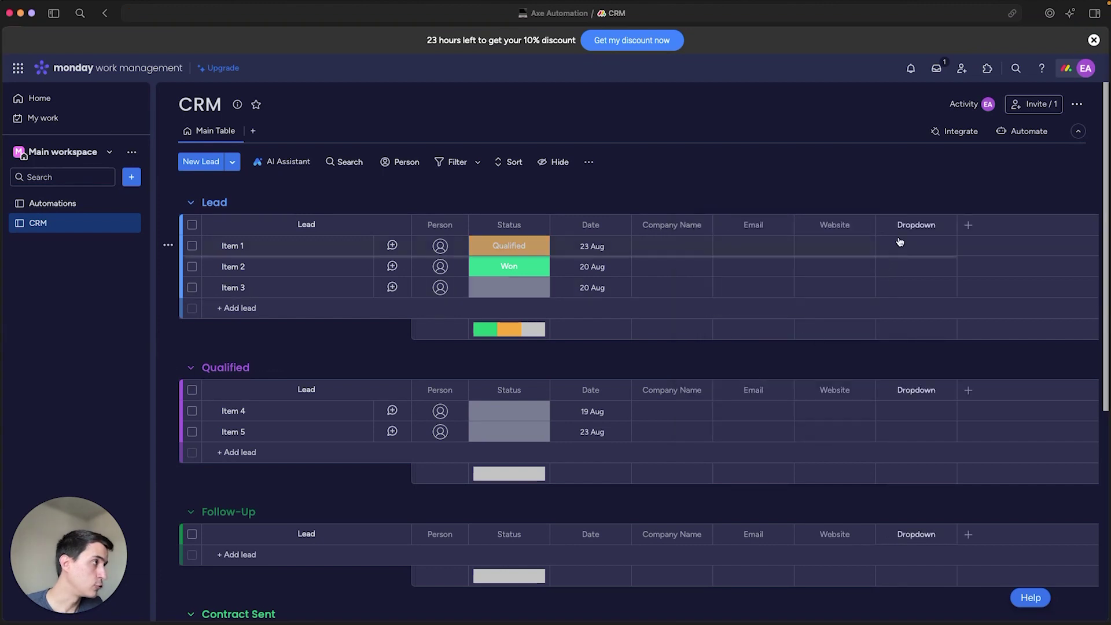
- Add a dropdown column after the Website column and name it Source
click(913, 225)
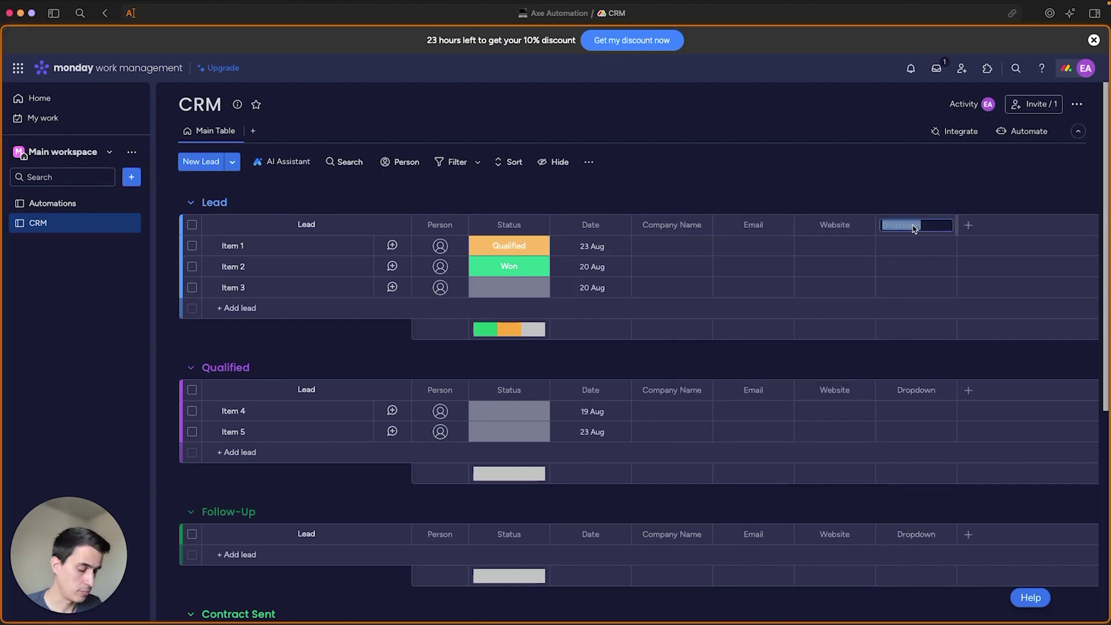
text(Source)
key(Return)
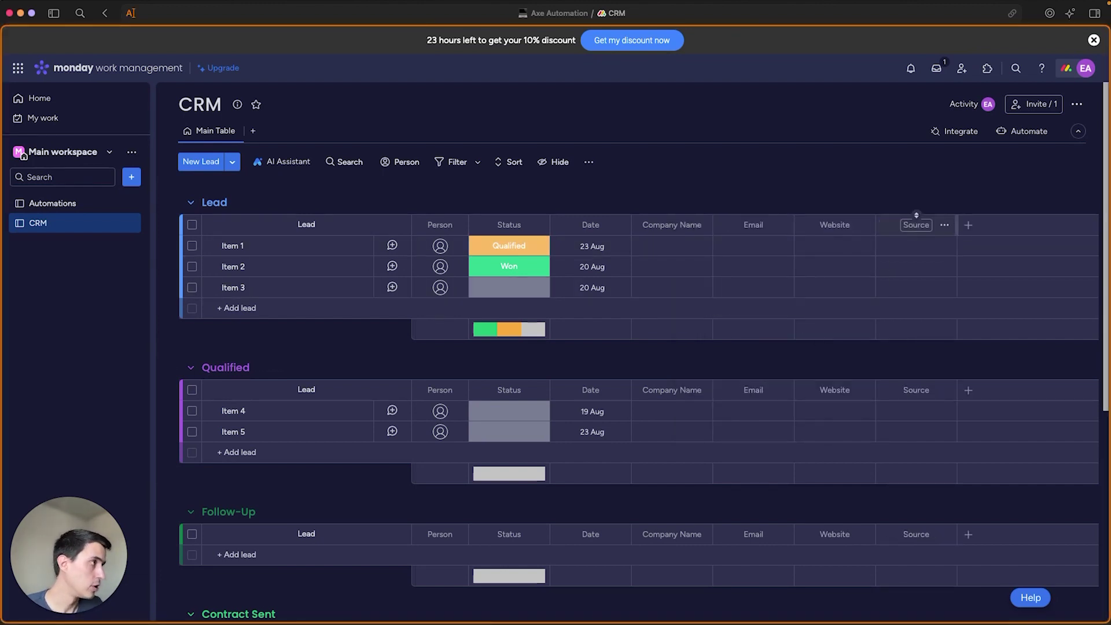
- Create the labels LinkedIn, Email, Twitter and Referral in Item 1's Source cell
click(912, 243)
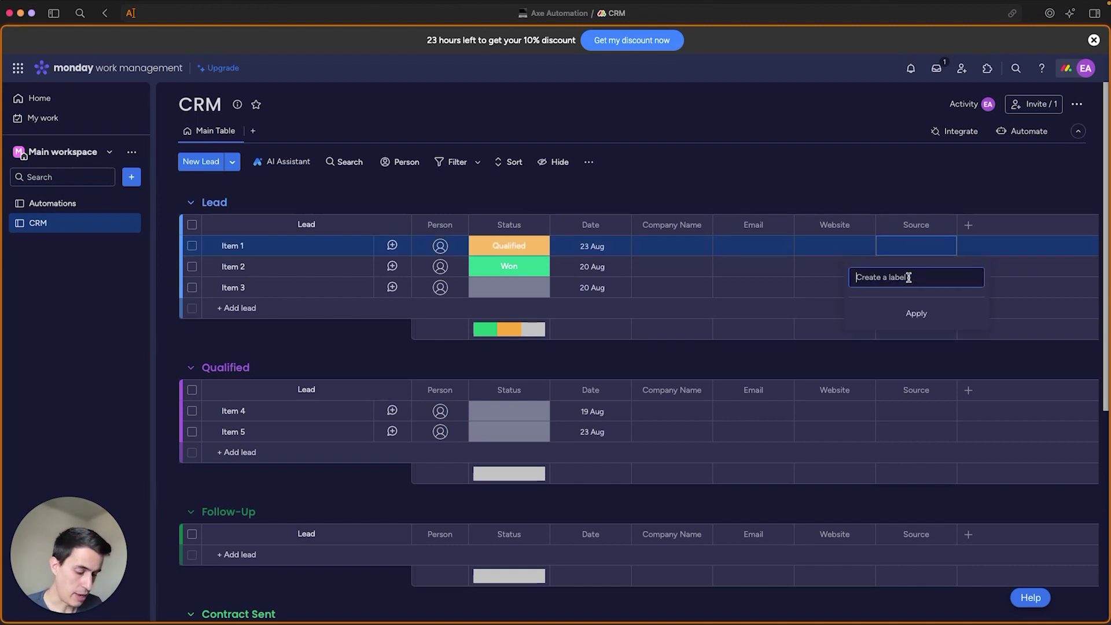
text(LinkedIn)
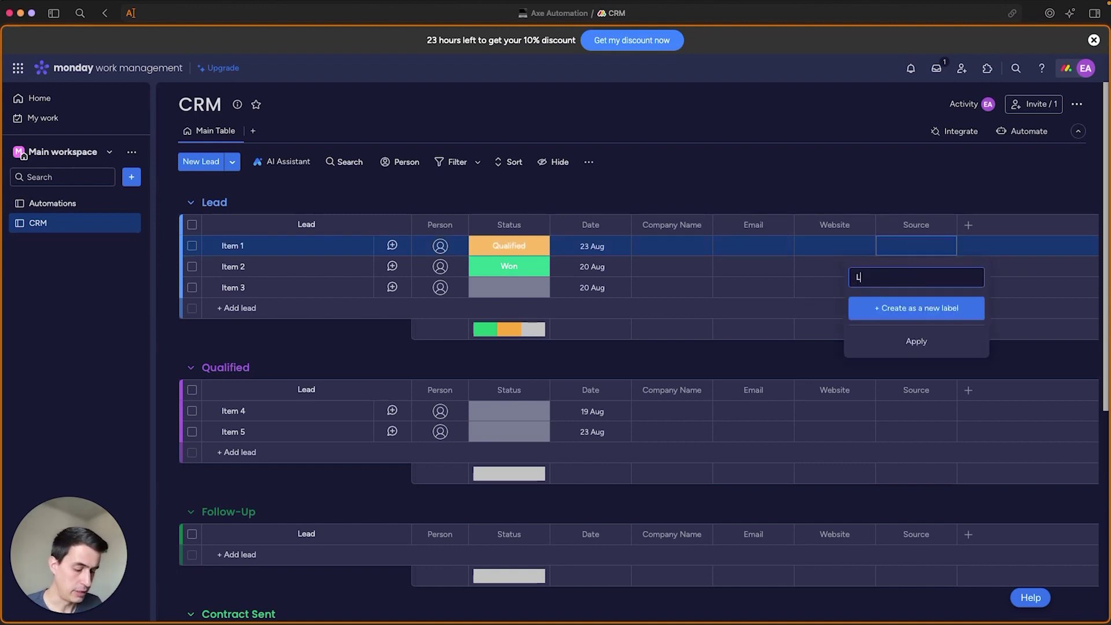
key(Return)
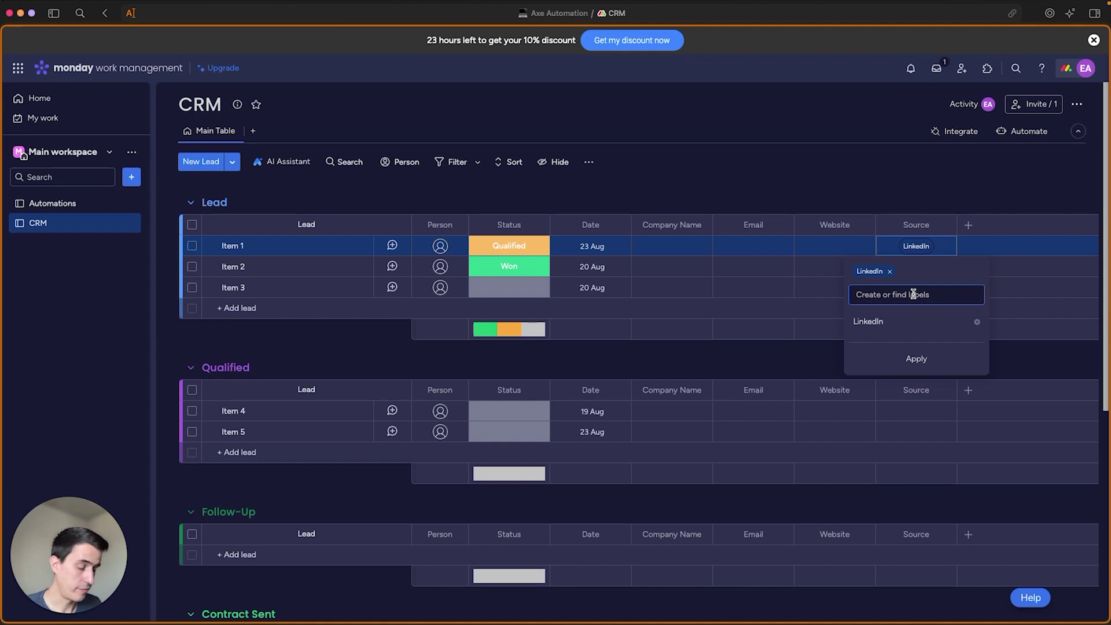
text(Email)
key(Return)
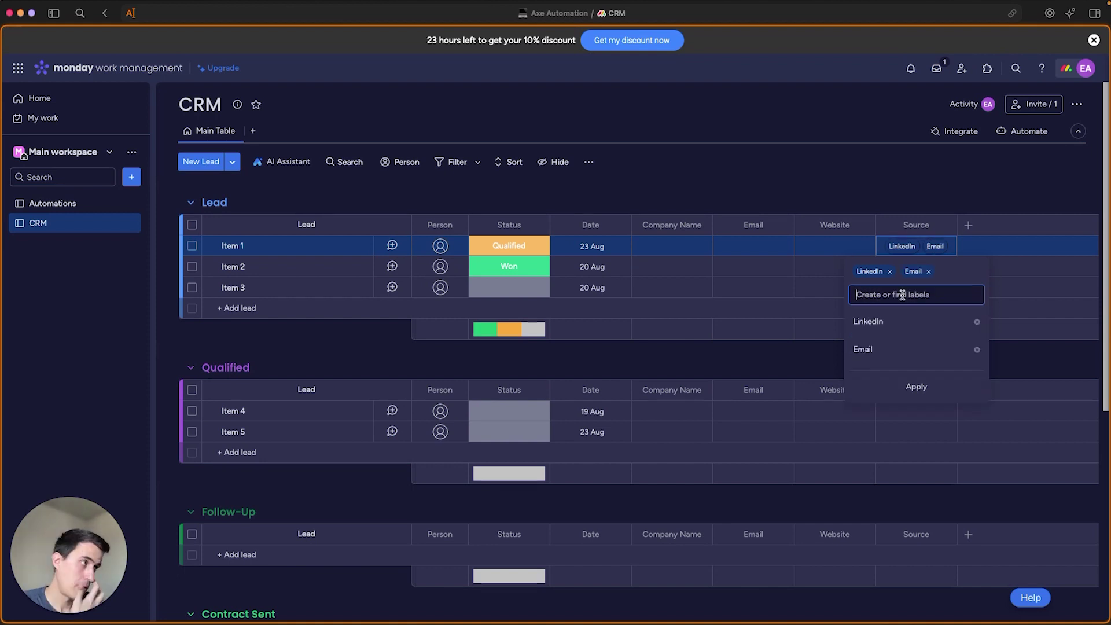
text(Twitter)
key(Return)
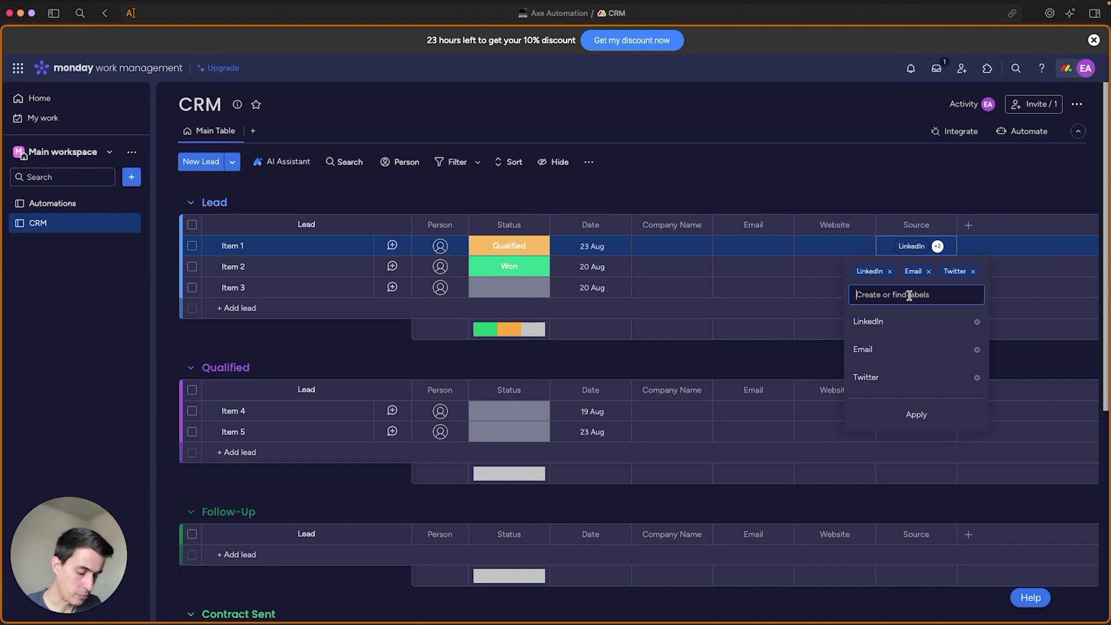
text(Referral)
key(Return)
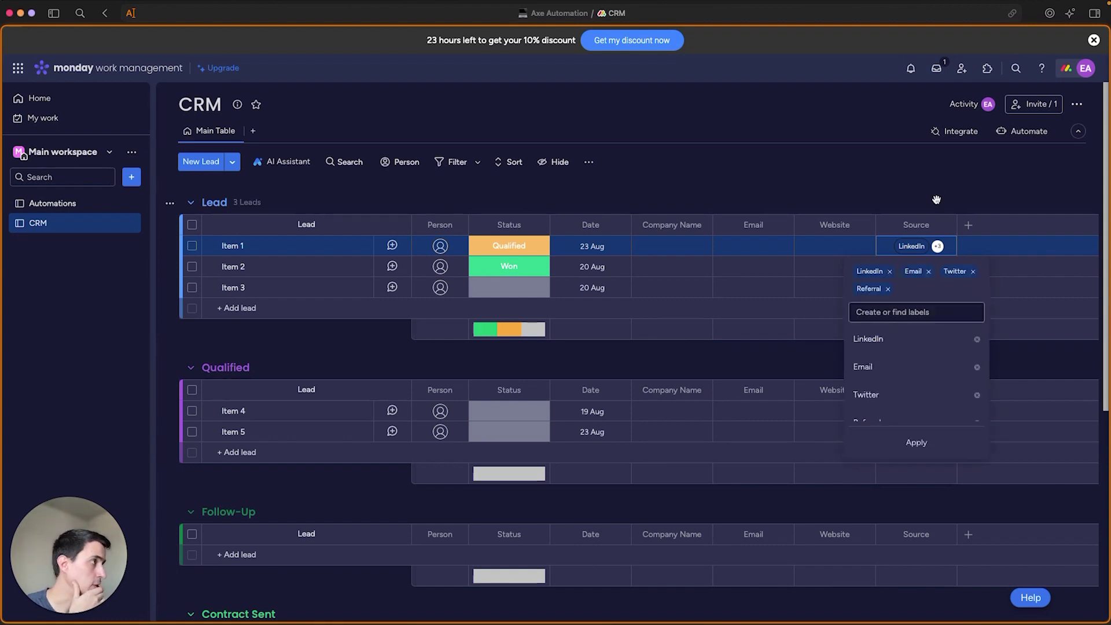
- Remove the Email, Twitter and Referral labels from Item 1's Source cell, keeping only LinkedIn
click(928, 271)
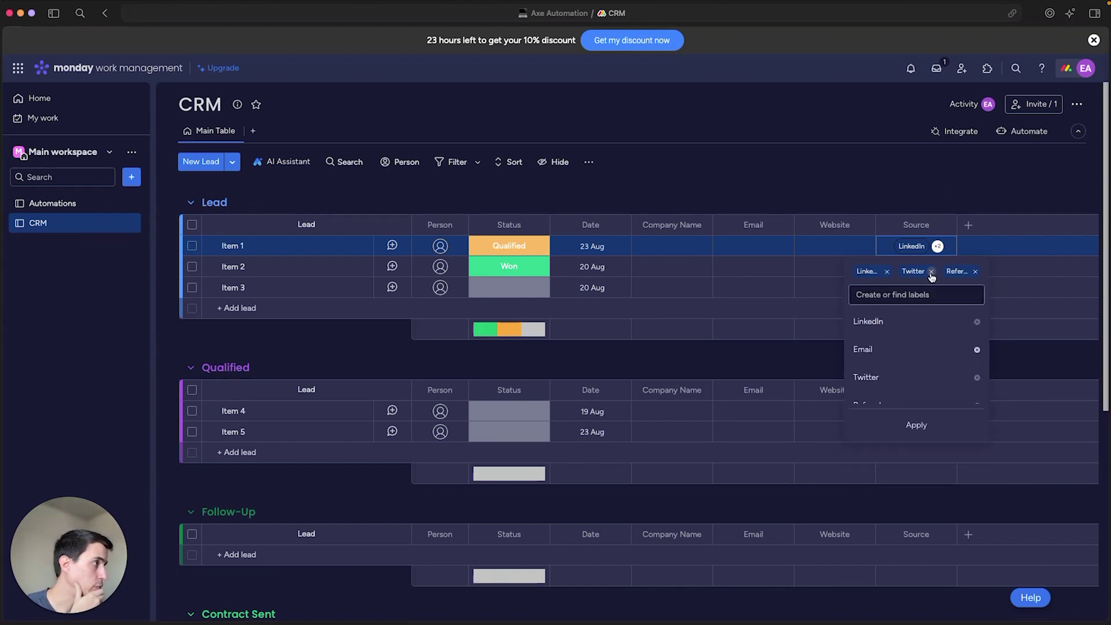
click(934, 271)
click(937, 248)
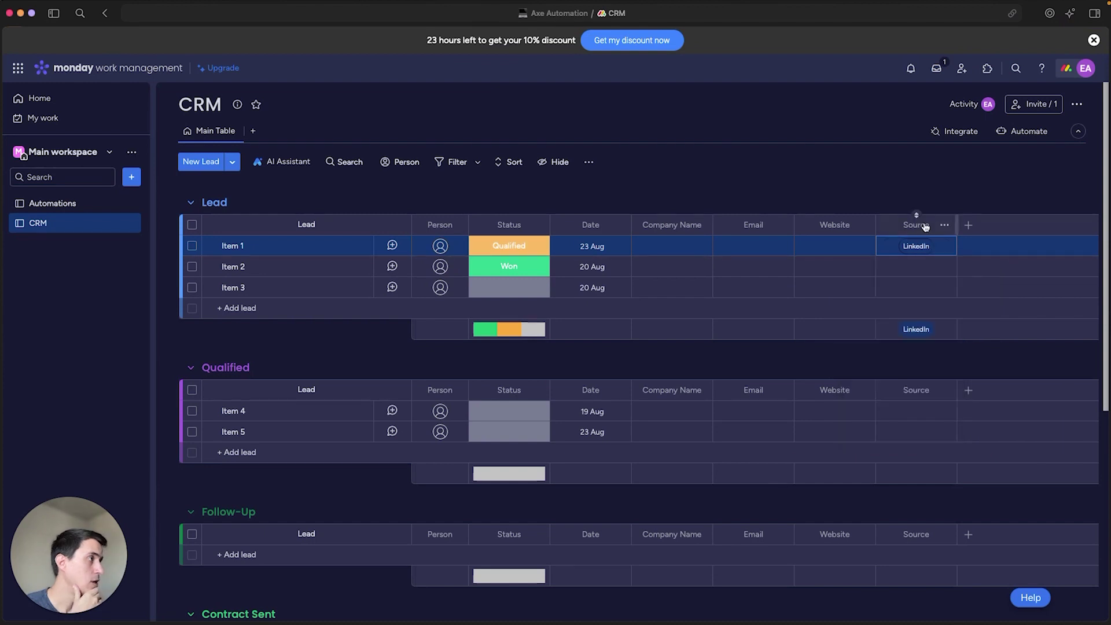
- Add a text column after the Source column and name it Revenue
click(968, 224)
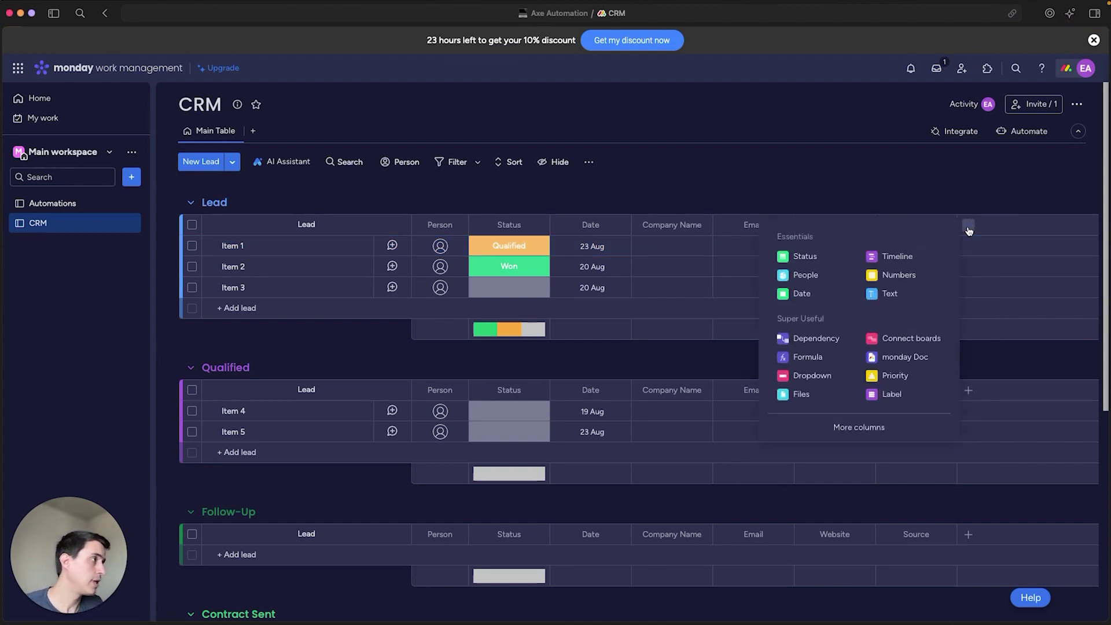
click(885, 293)
click(1002, 225)
text(Revenue)
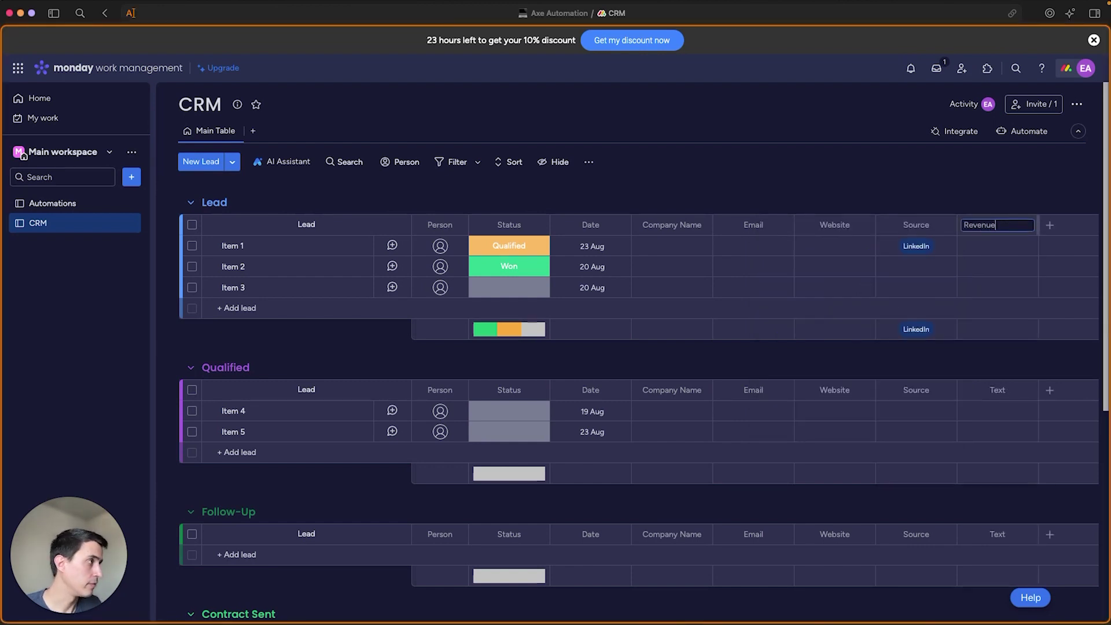
key(Return)
- Add a text column after the Revenue column and name it Industry
click(1050, 225)
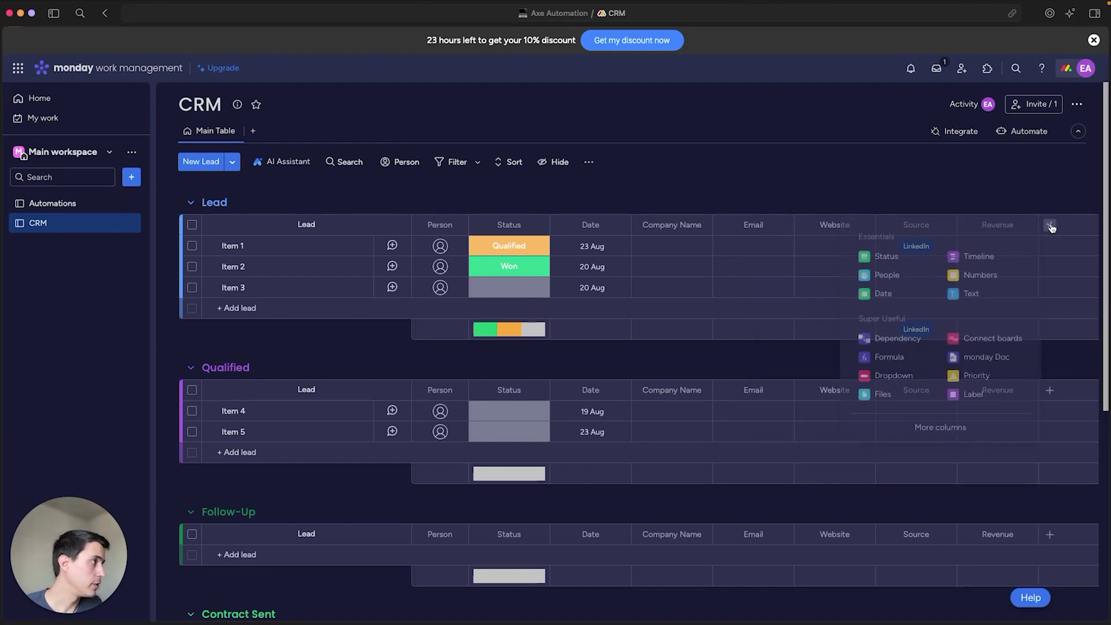
click(975, 292)
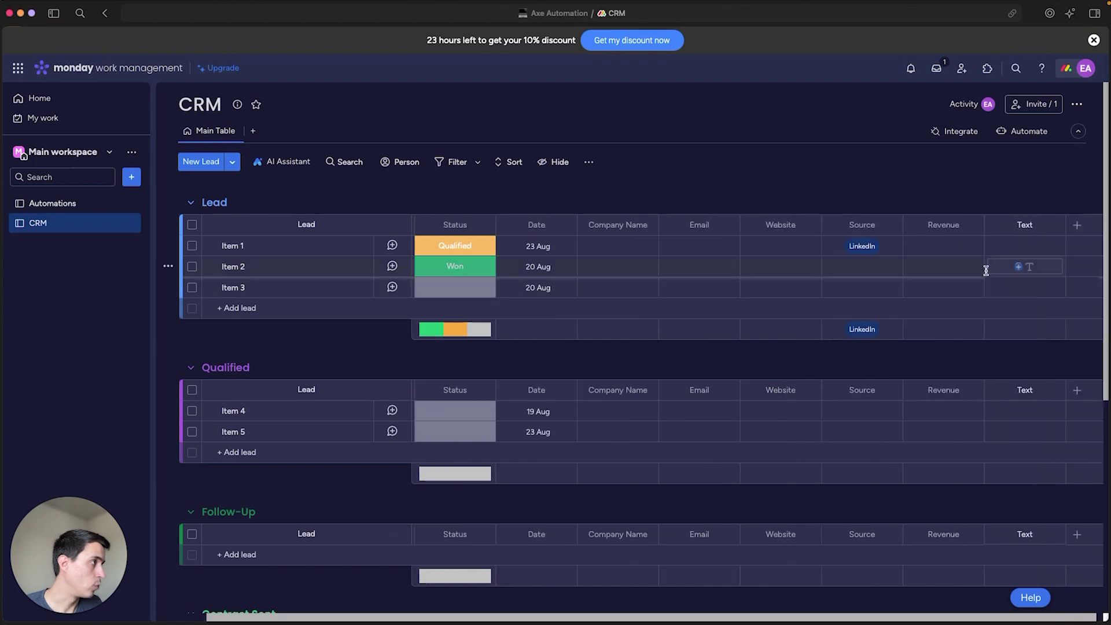
click(1028, 225)
text(Industry)
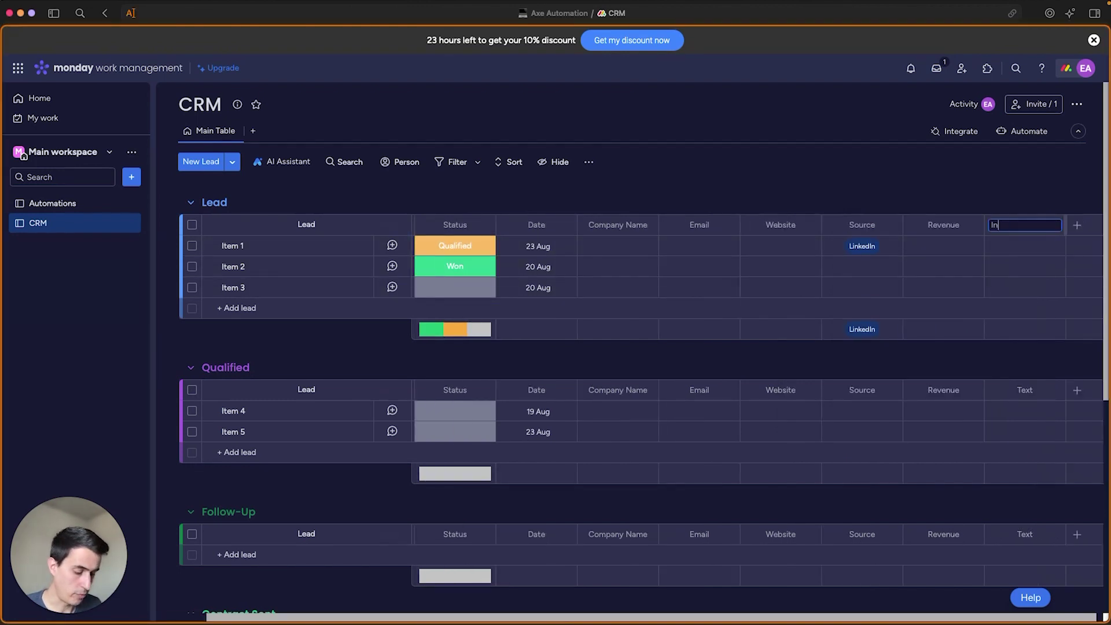
click(1070, 224)
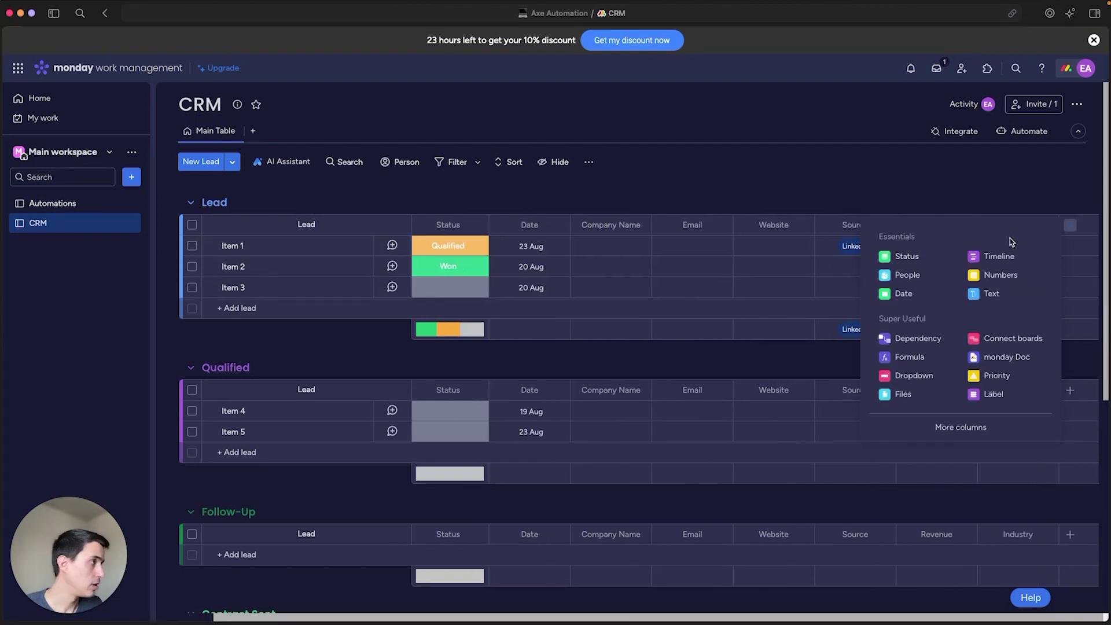
click(991, 295)
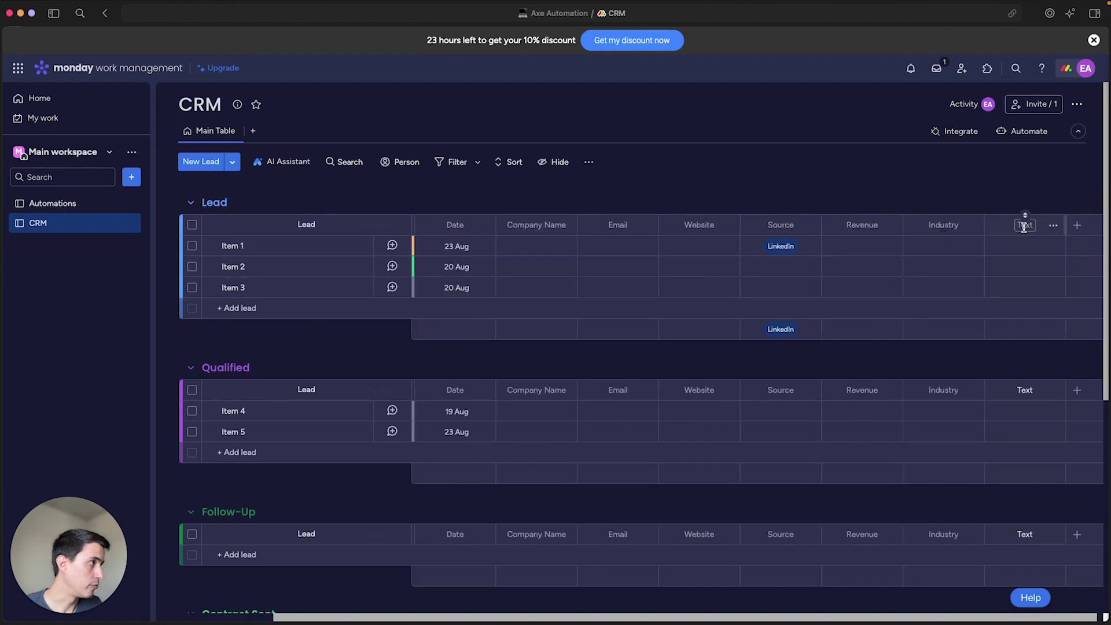
key(ctrl+z)
- Add a numbers column after the Industry column and name it Lead Value
click(1023, 224)
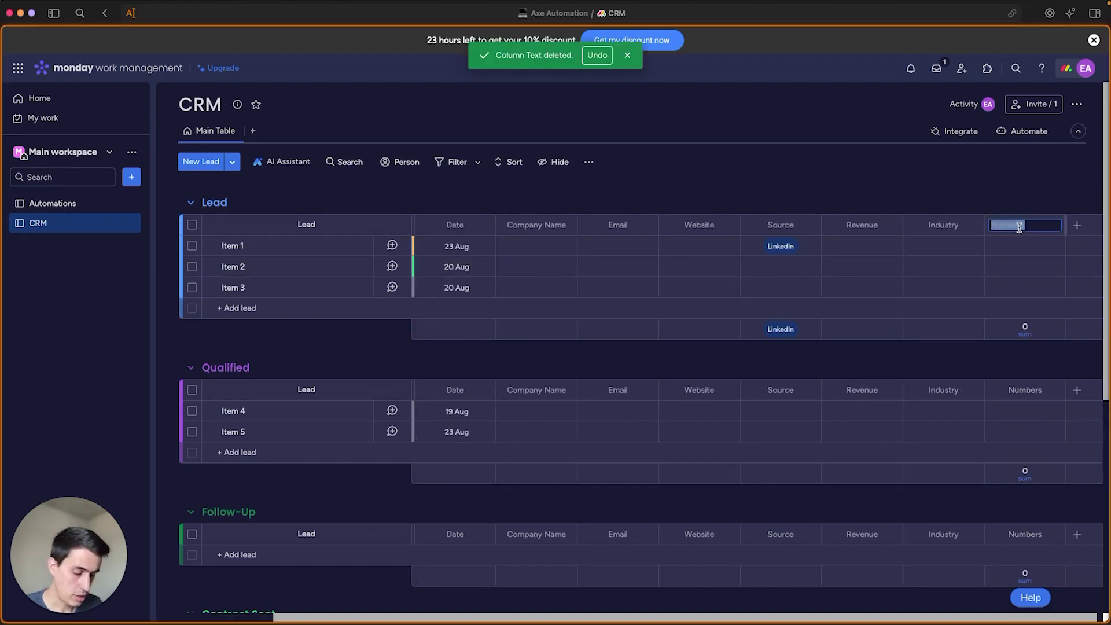
text(L)
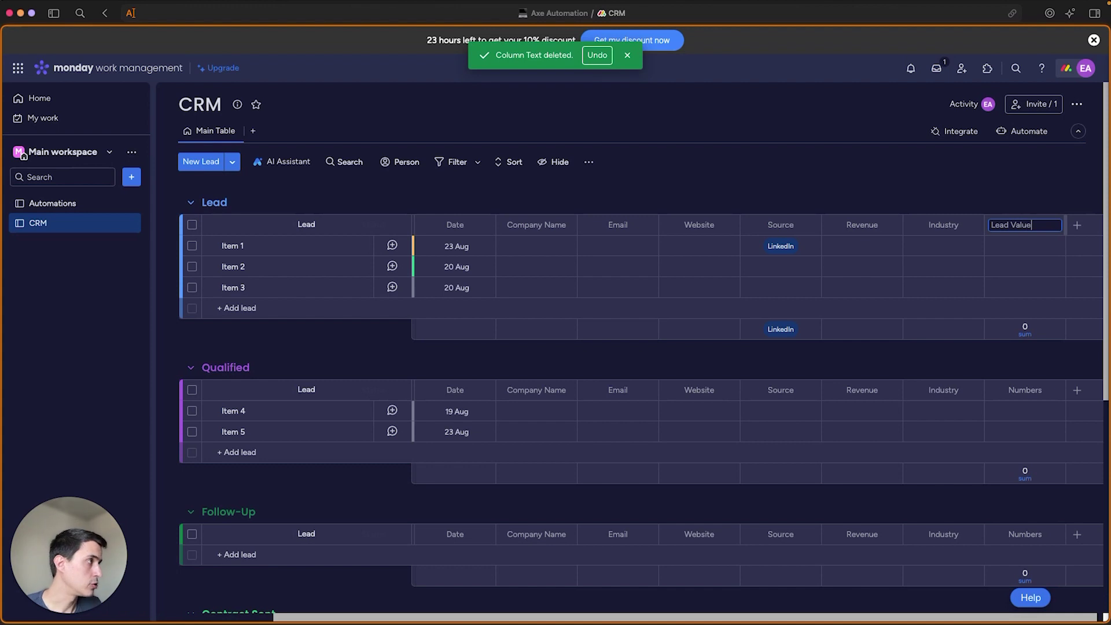
text(ead Value)
key(Return)
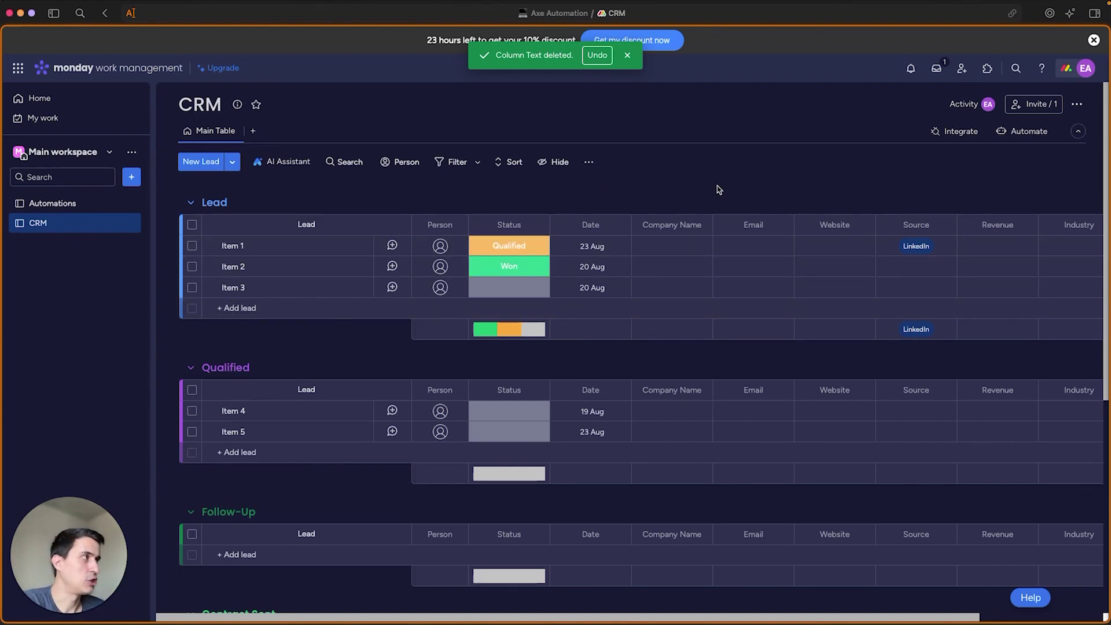
- Start a new board automation from the status-change template that moves an item to a group
click(1022, 132)
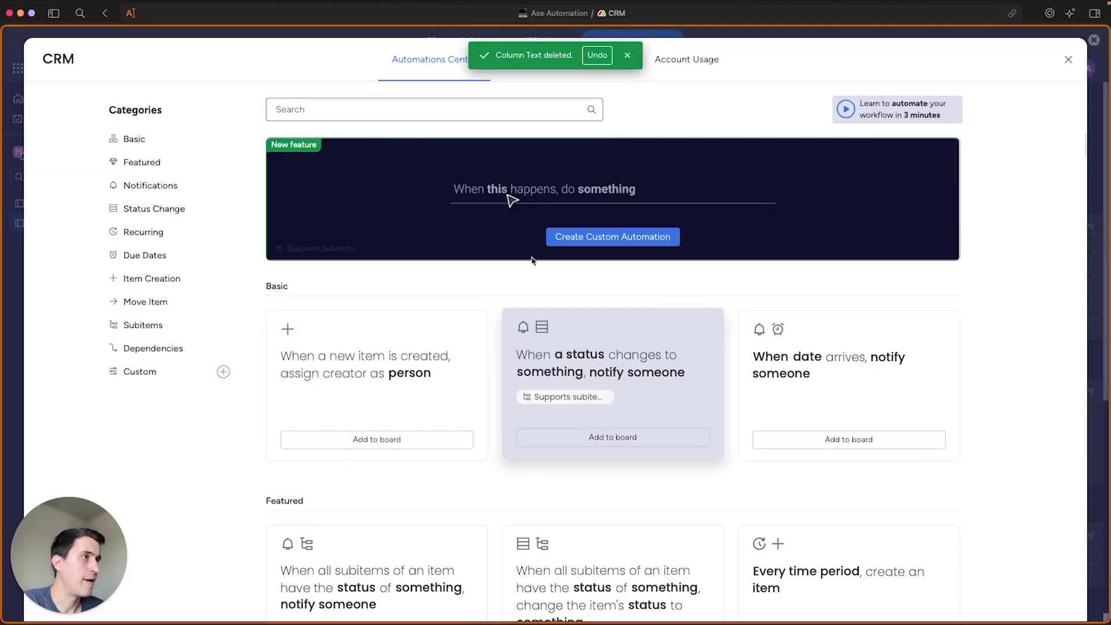
scroll(480, 439, down, 1)
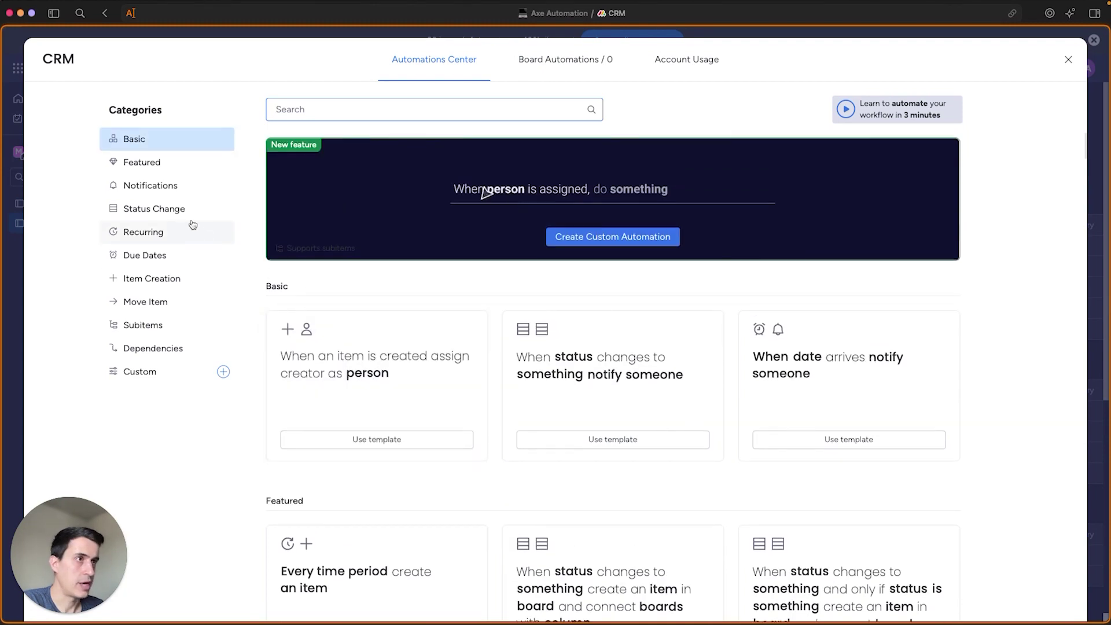
click(184, 213)
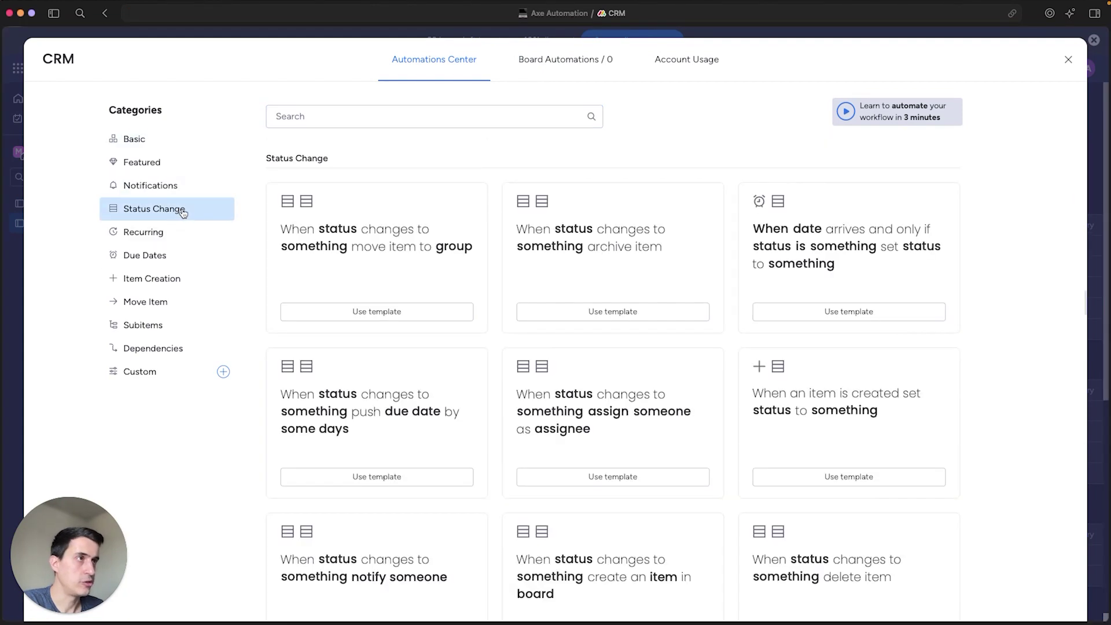
click(406, 248)
- Create the automation so that when Status changes to Qualified the item moves to the Qualified group
click(333, 146)
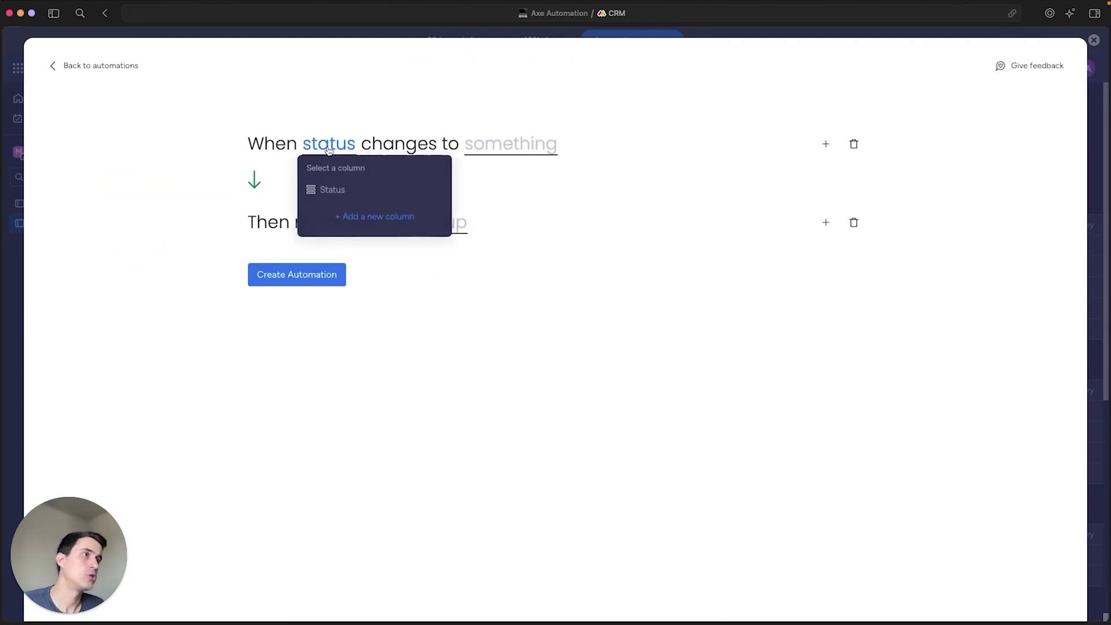
click(359, 192)
click(514, 144)
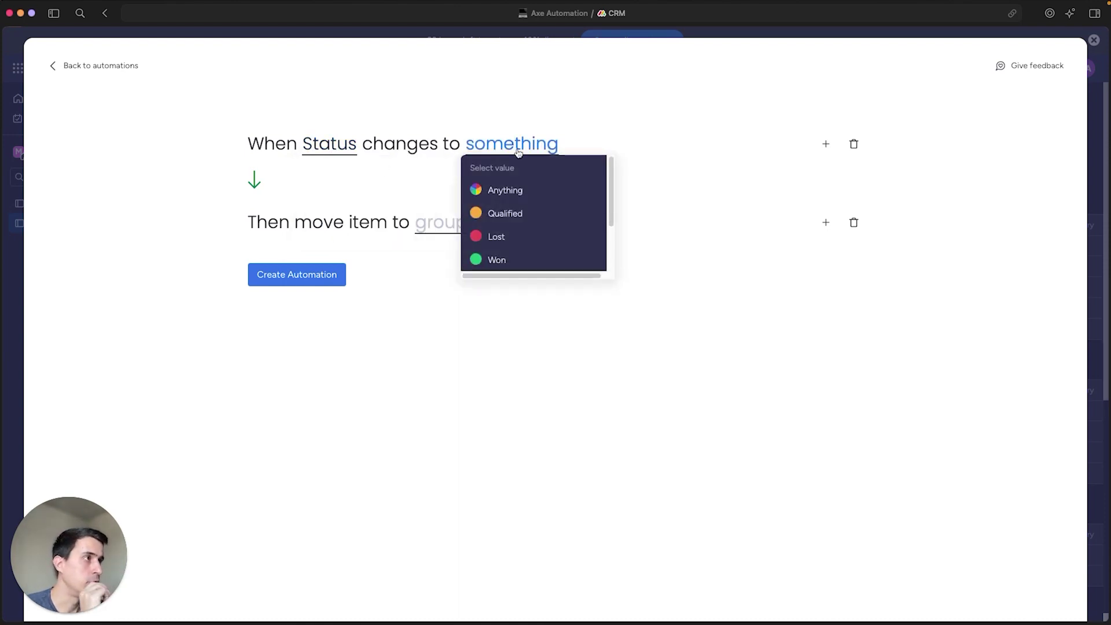
scroll(541, 208, down, 2)
scroll(540, 209, up, 2)
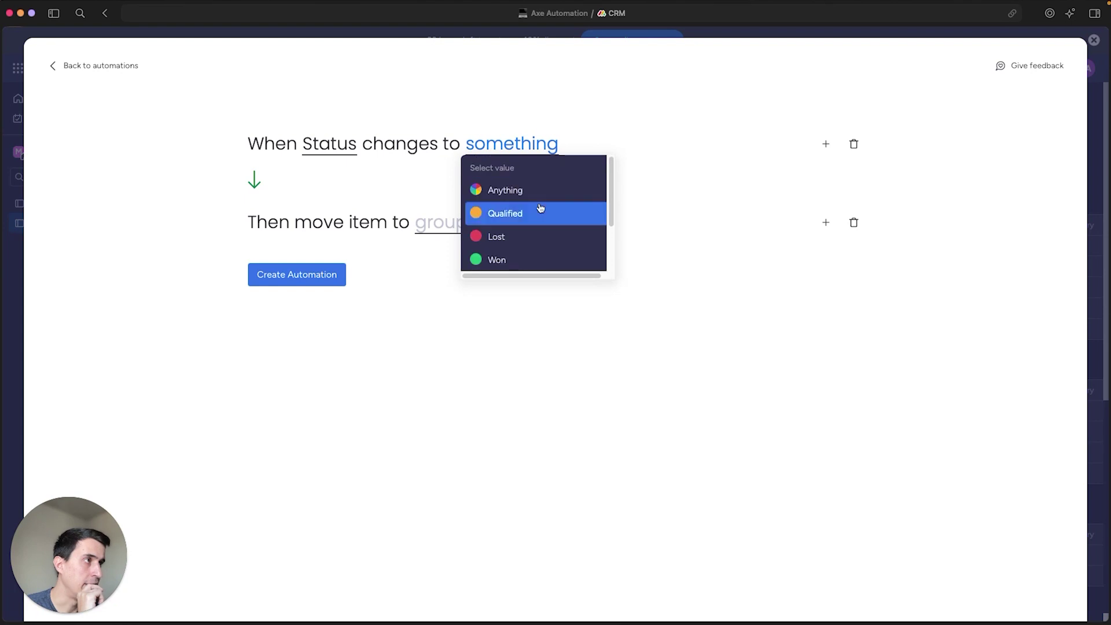
click(532, 216)
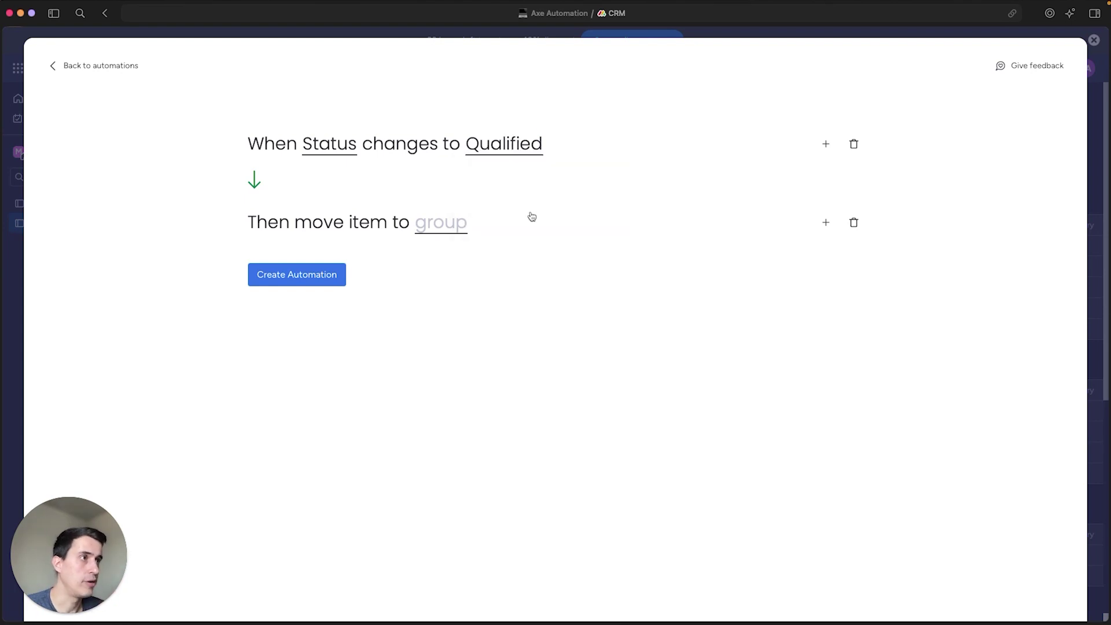
click(439, 227)
click(473, 306)
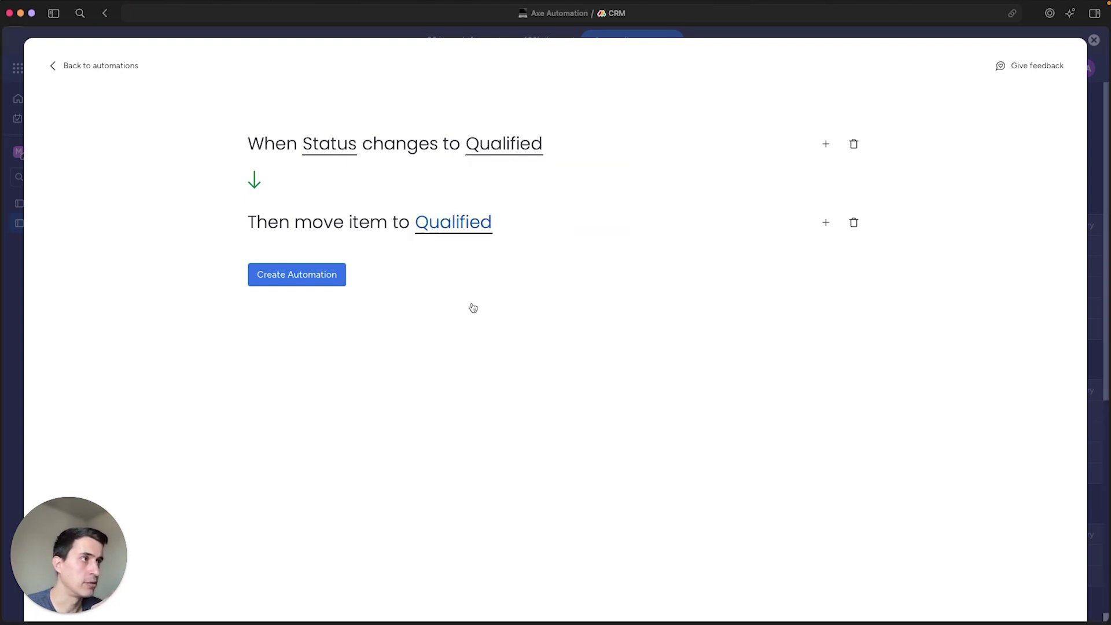
click(316, 280)
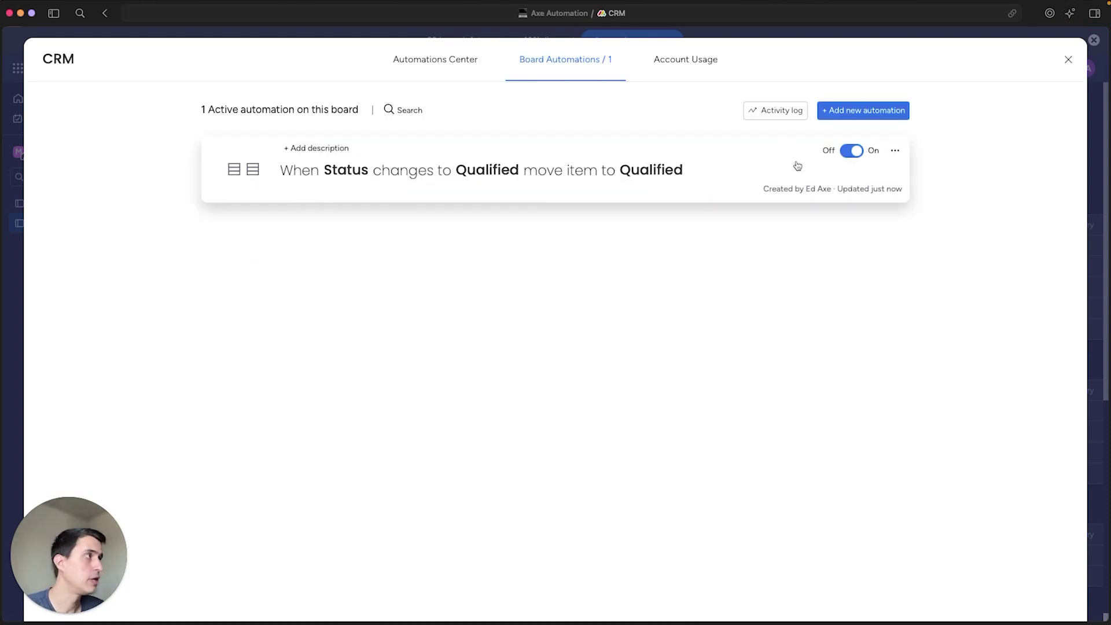
- Duplicate the Qualified automation and create the copy with status Follow-up moving items to the Follow-Up group
click(895, 150)
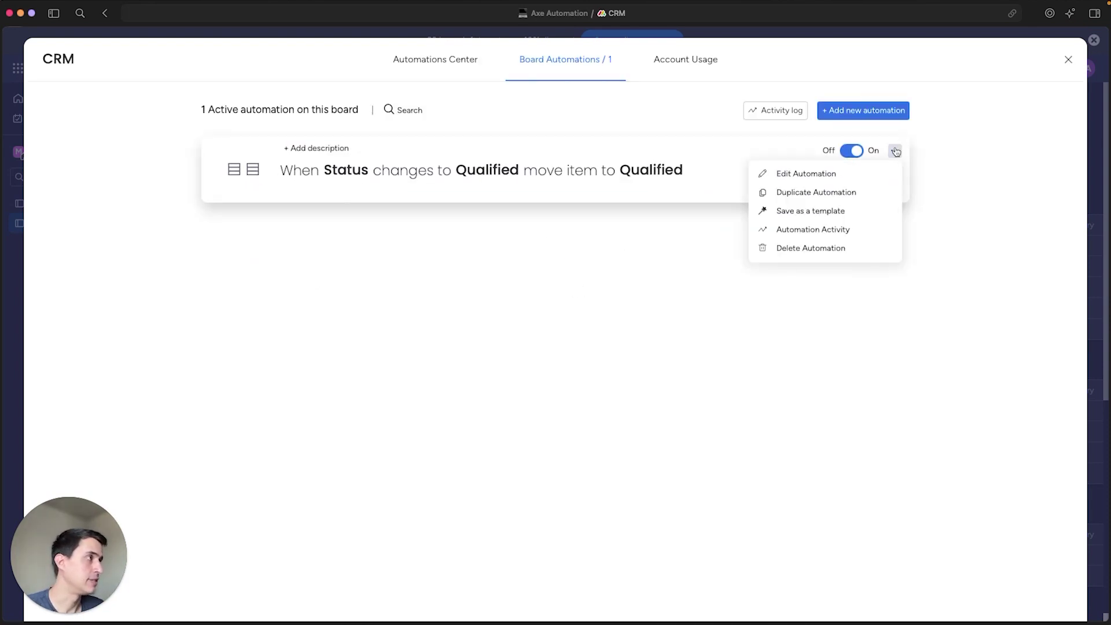
click(831, 192)
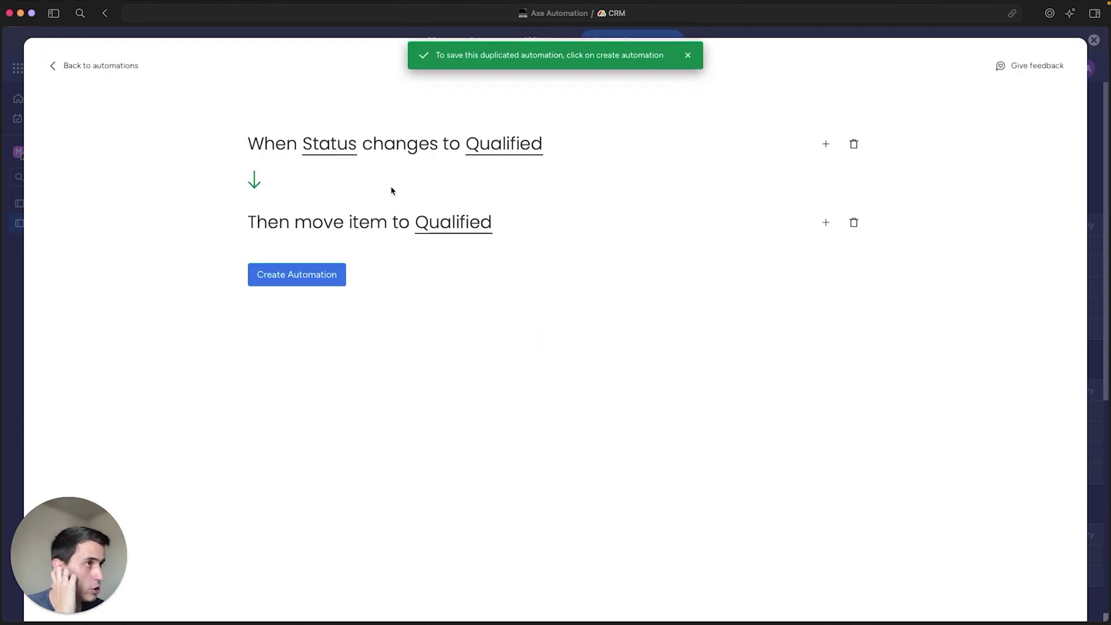
click(492, 147)
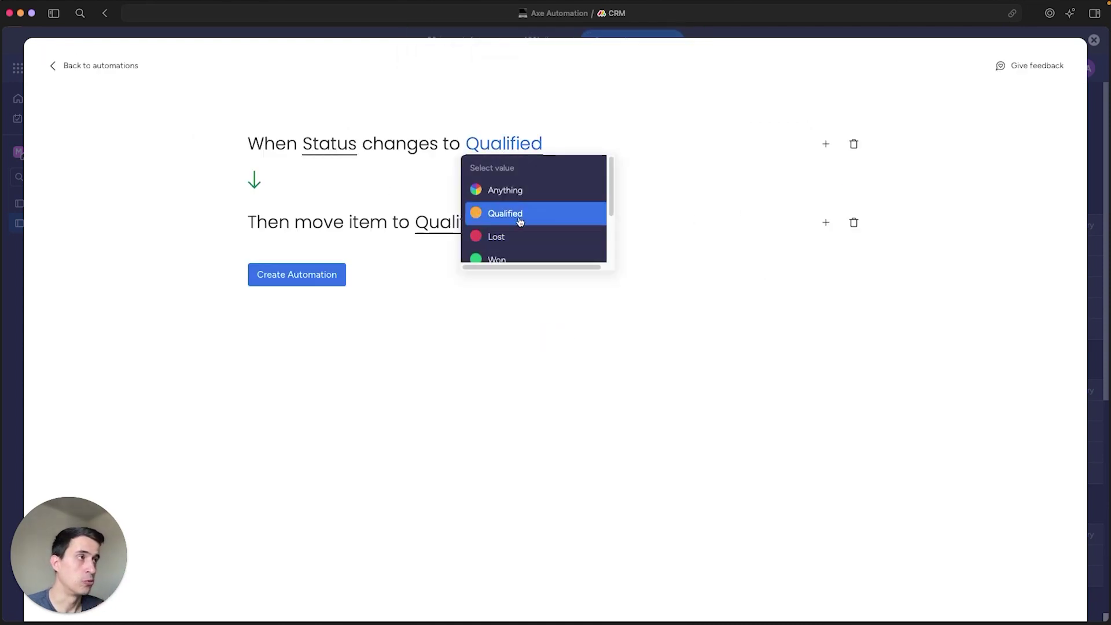
scroll(520, 221, down, 3)
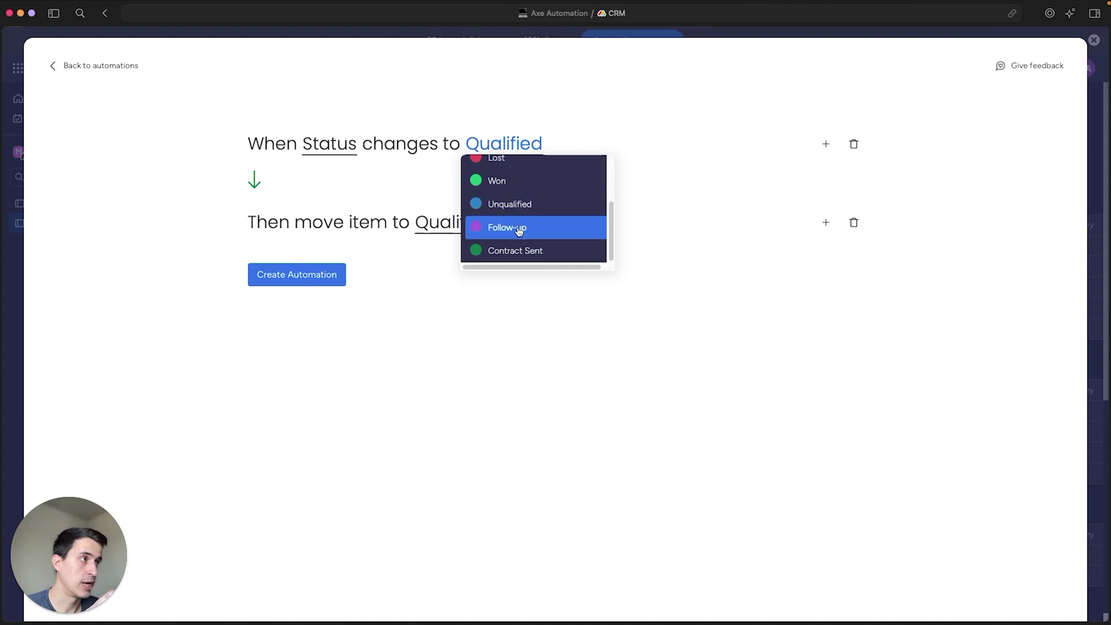
click(507, 227)
click(452, 223)
click(498, 322)
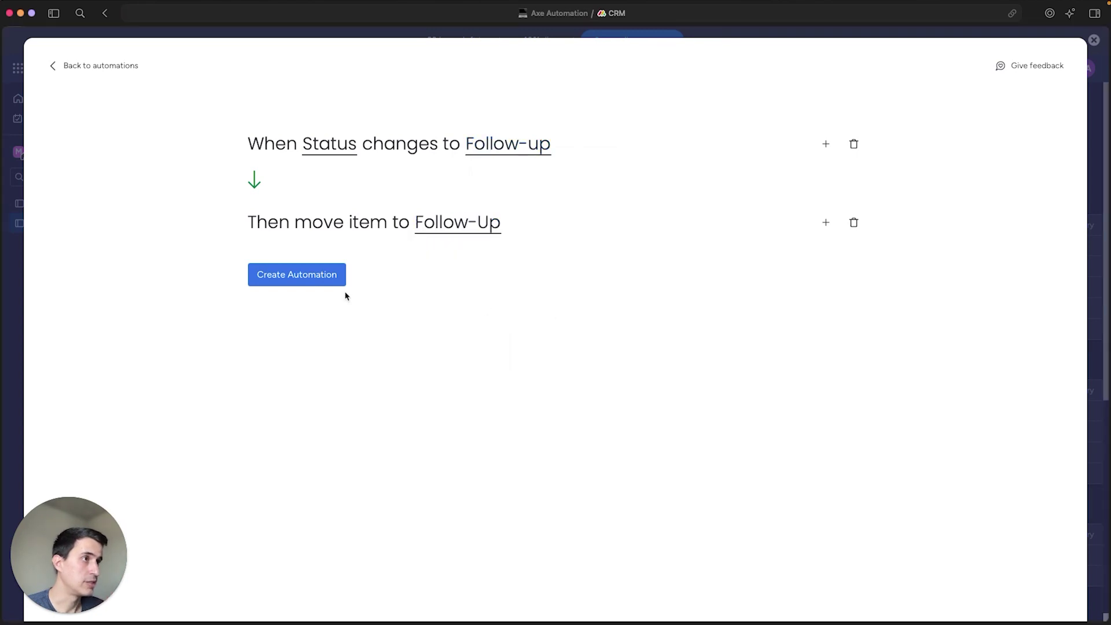
click(322, 275)
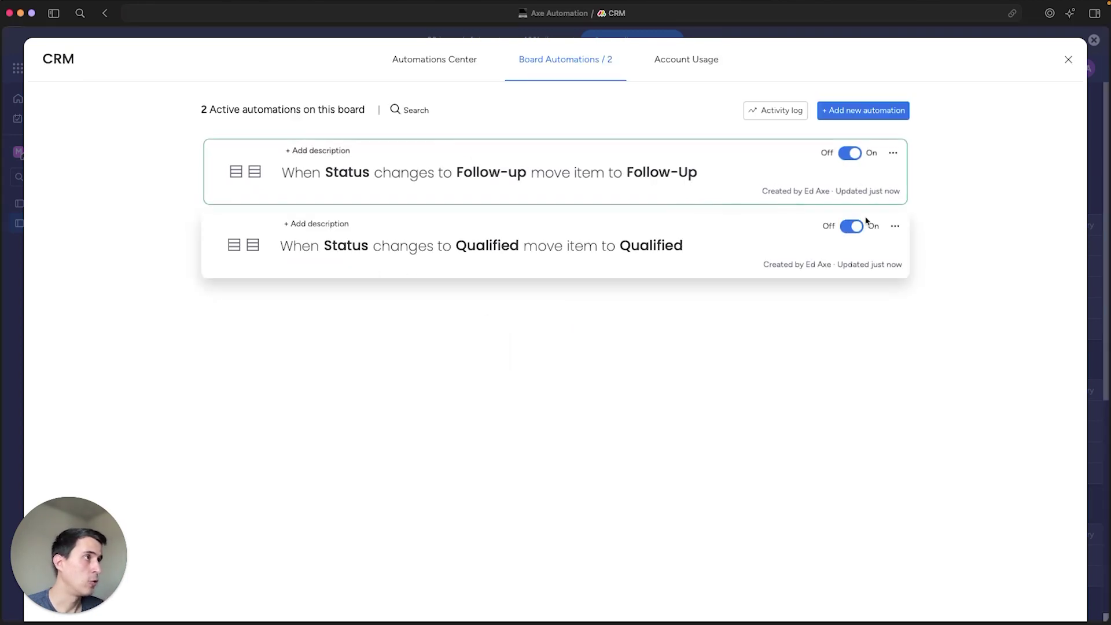
- Duplicate the Qualified automation for another status and open the status value of a further duplicate
click(895, 226)
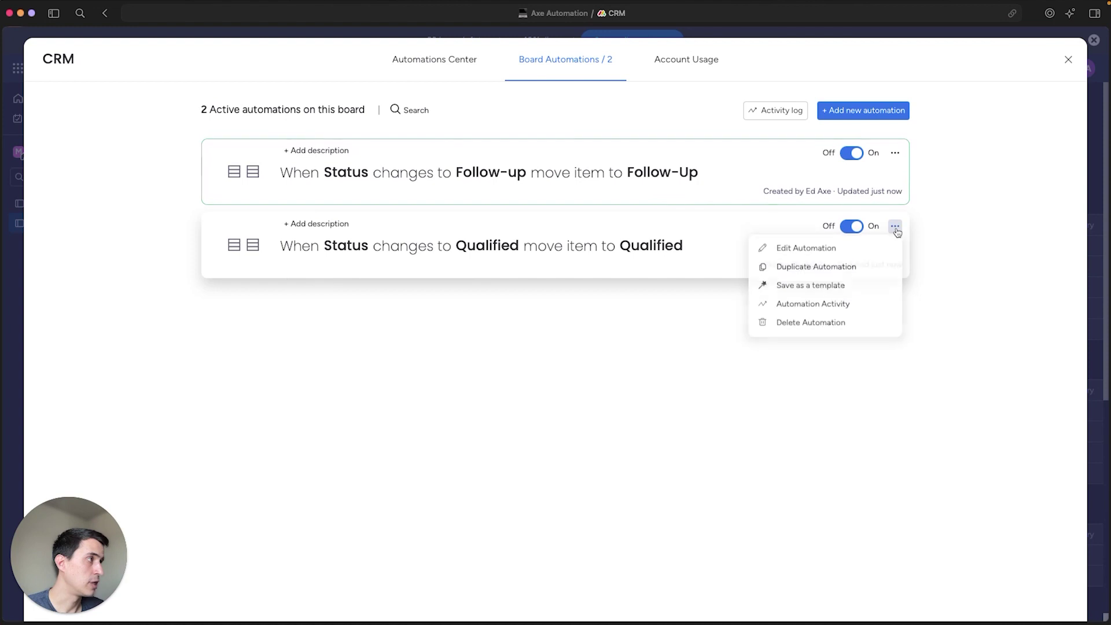
click(818, 269)
click(895, 300)
click(809, 344)
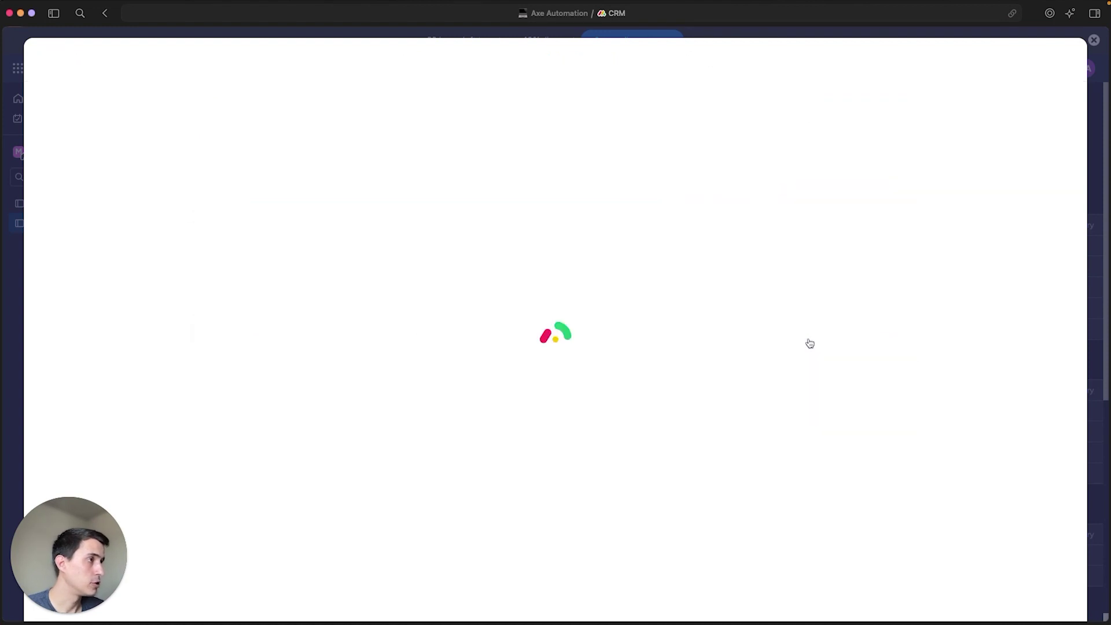
click(476, 153)
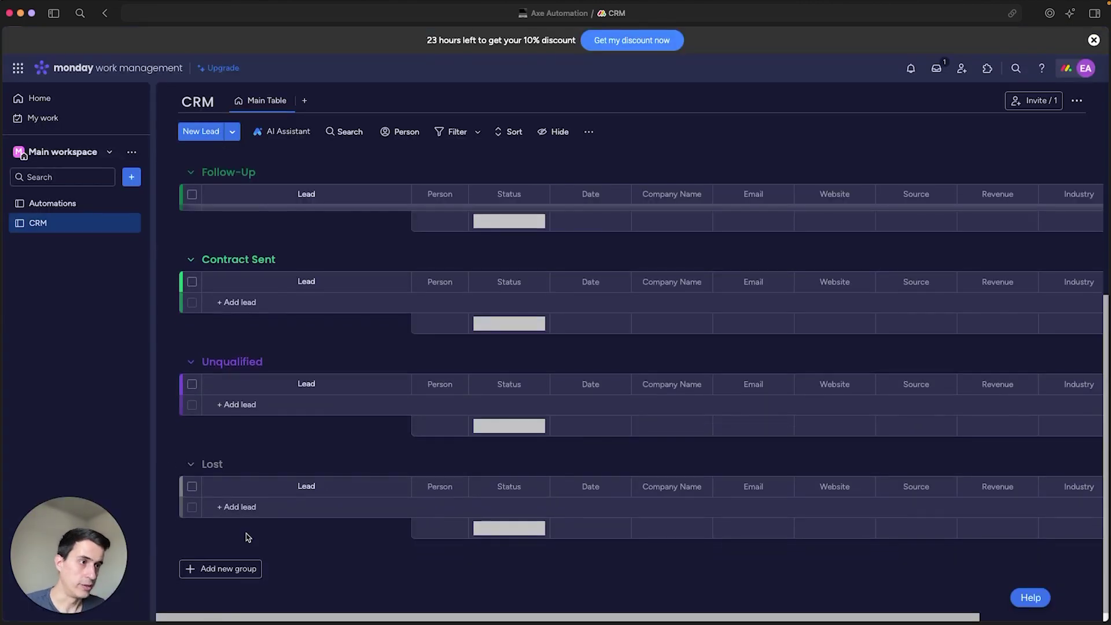
- Add a new group named Won and move it between the Contract Sent and Unqualified groups
click(232, 570)
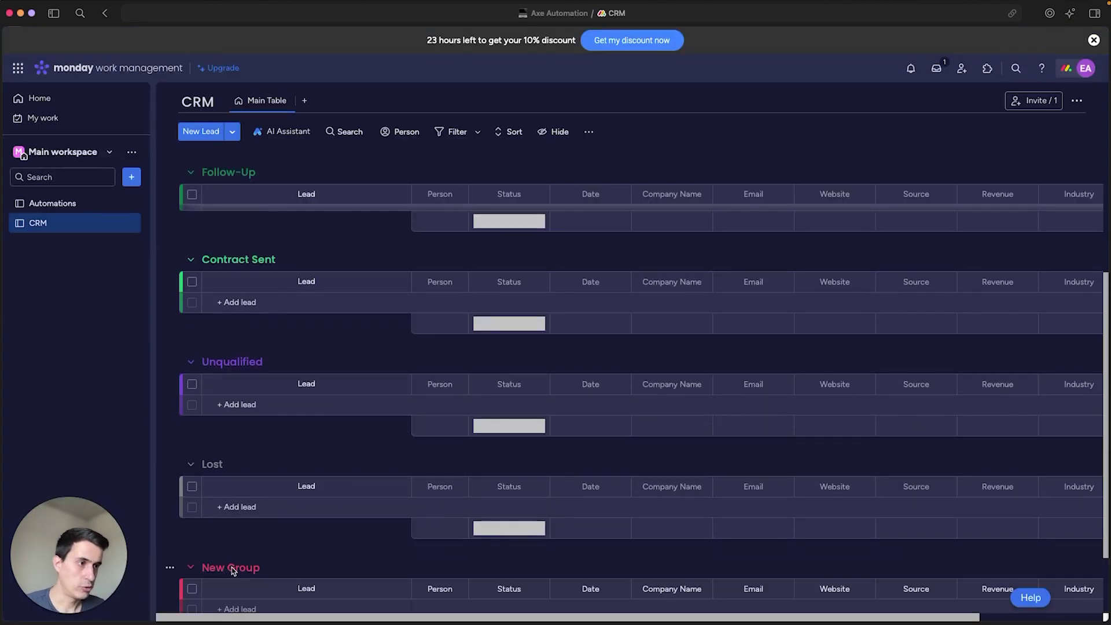
click(244, 562)
text(Won)
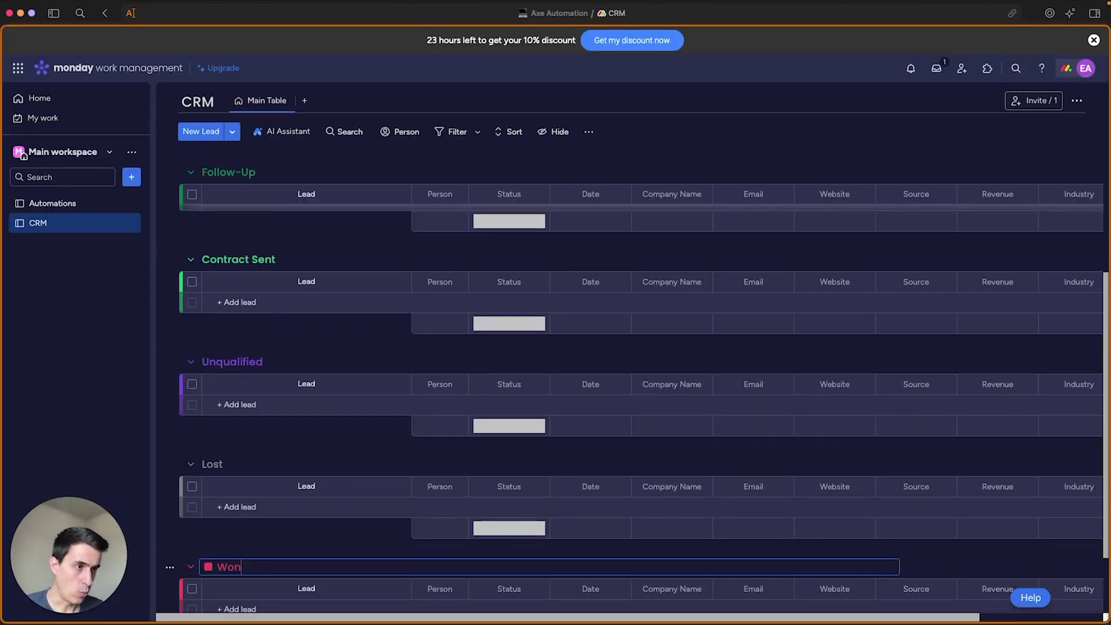
key(Return)
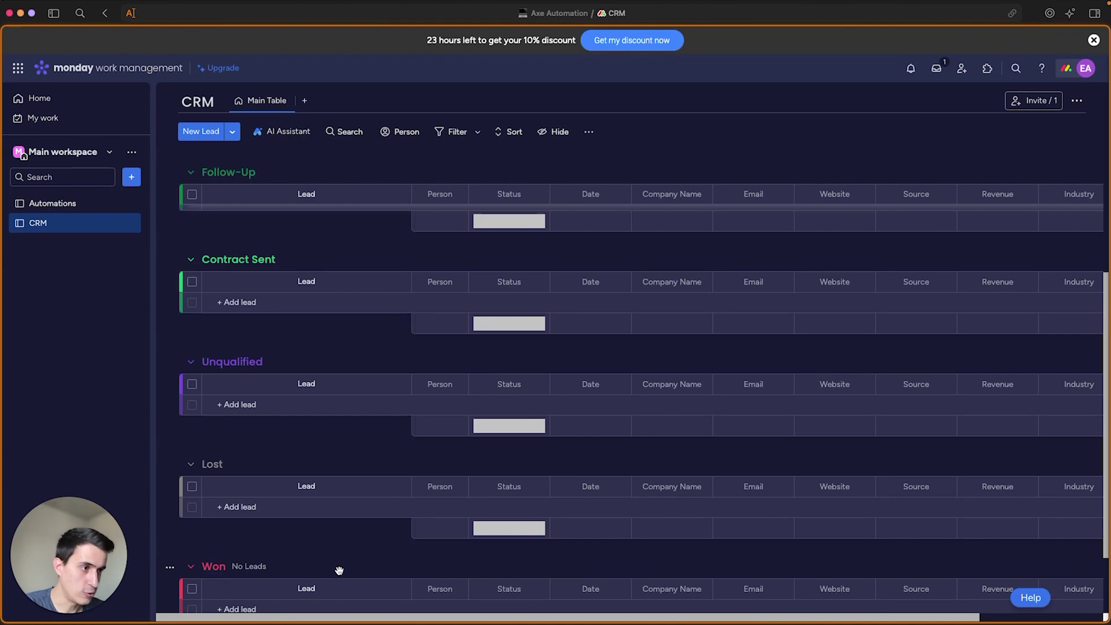
drag(340, 571, 324, 376)
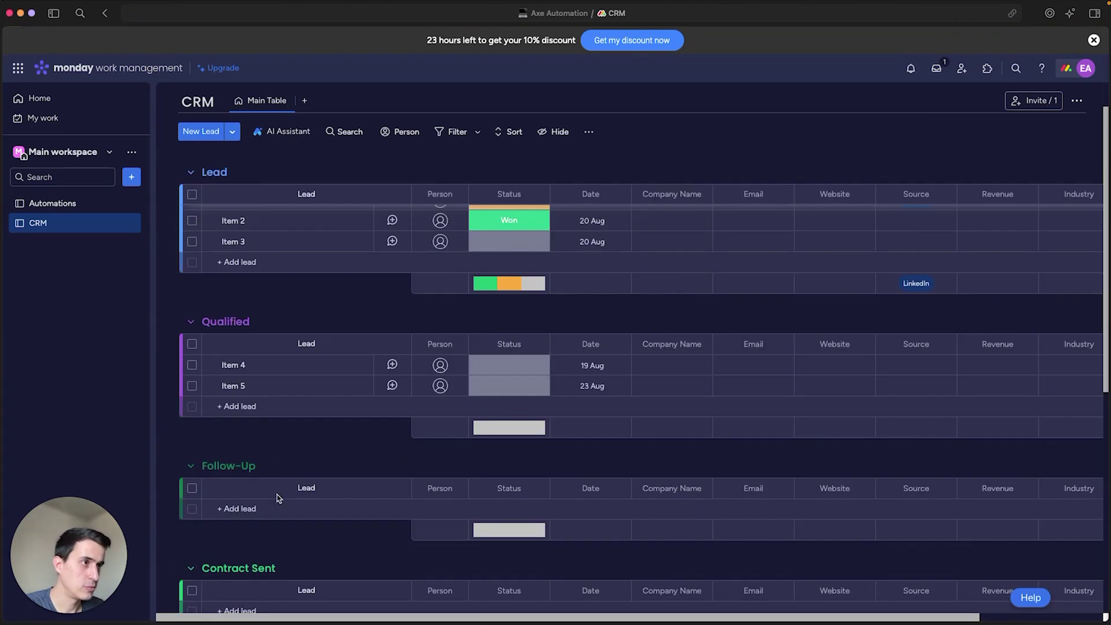
- Change Item 1's status to Follow-up to test the automation and check which group the item is in
scroll(275, 496, down, 5)
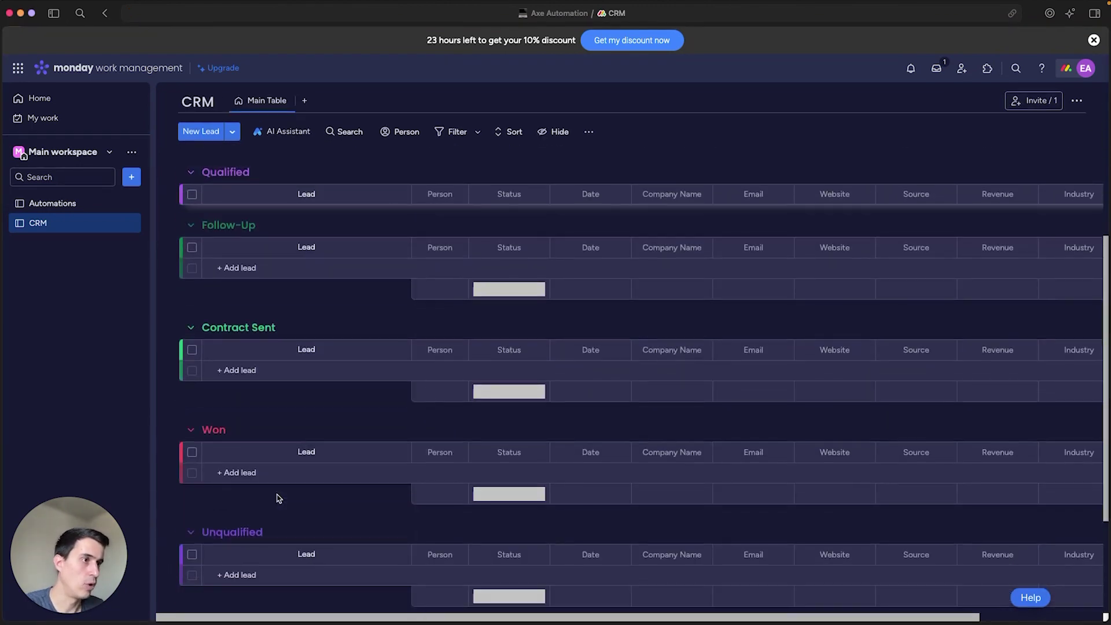
scroll(278, 497, up, 5)
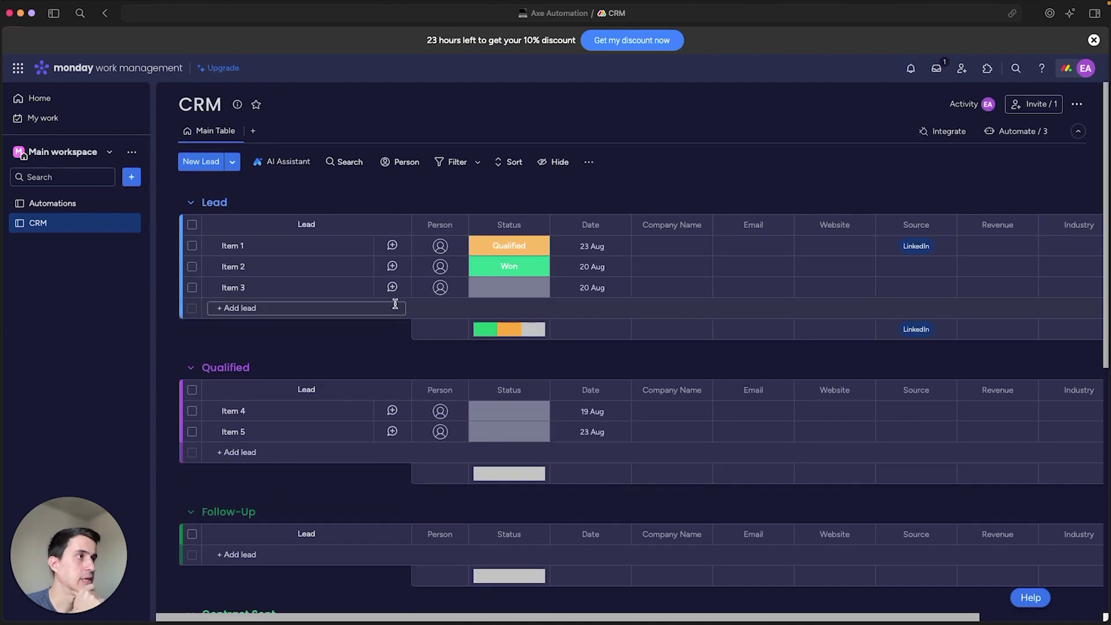
click(506, 248)
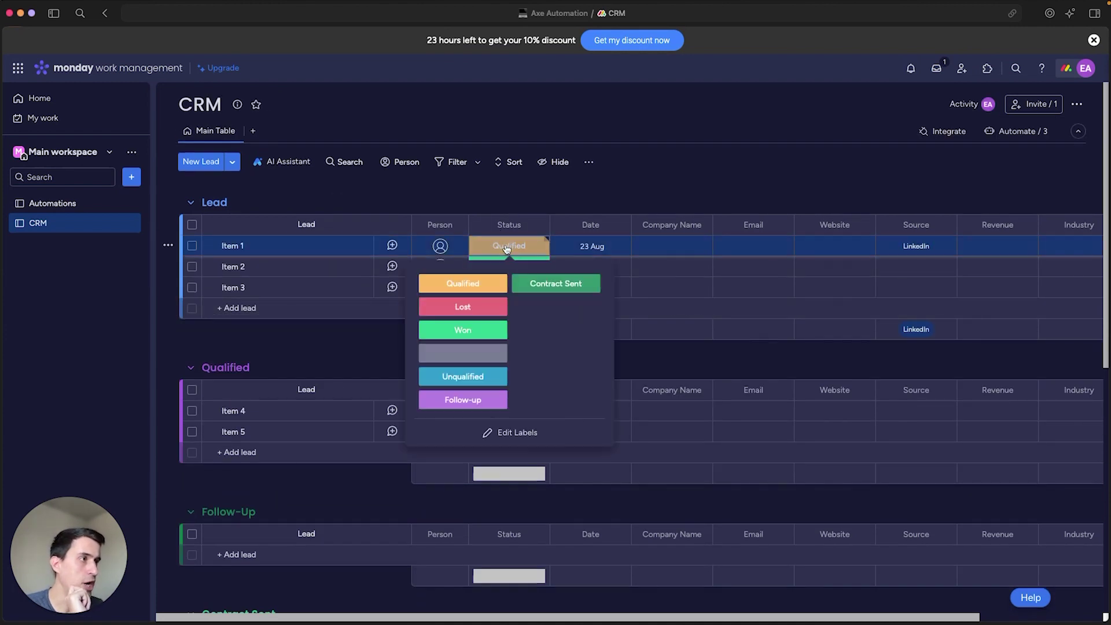
click(466, 400)
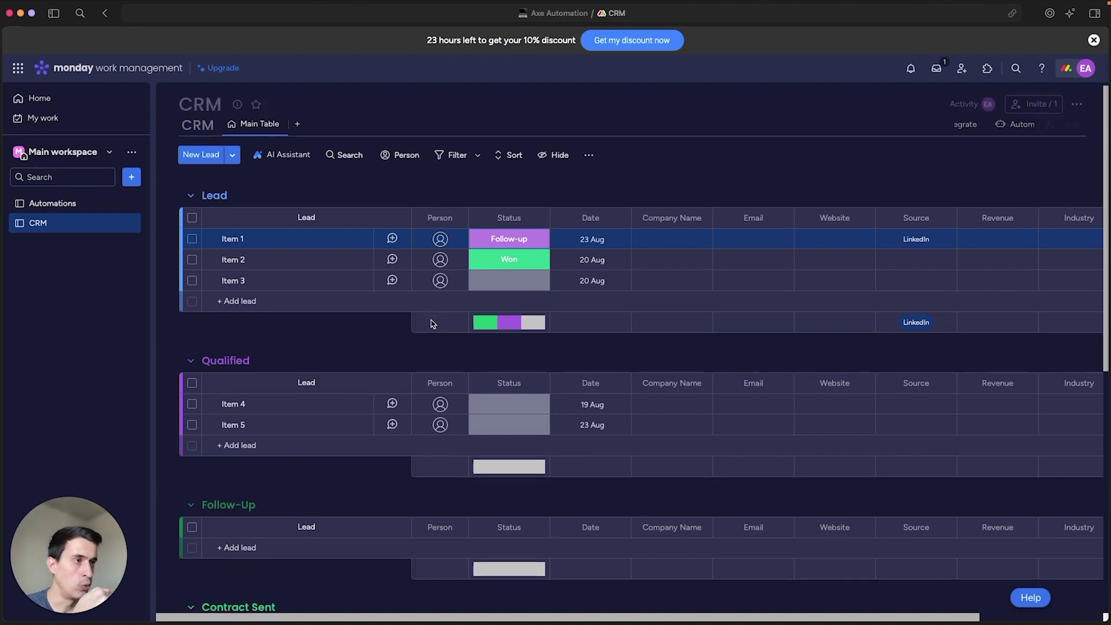
scroll(429, 321, down, 2)
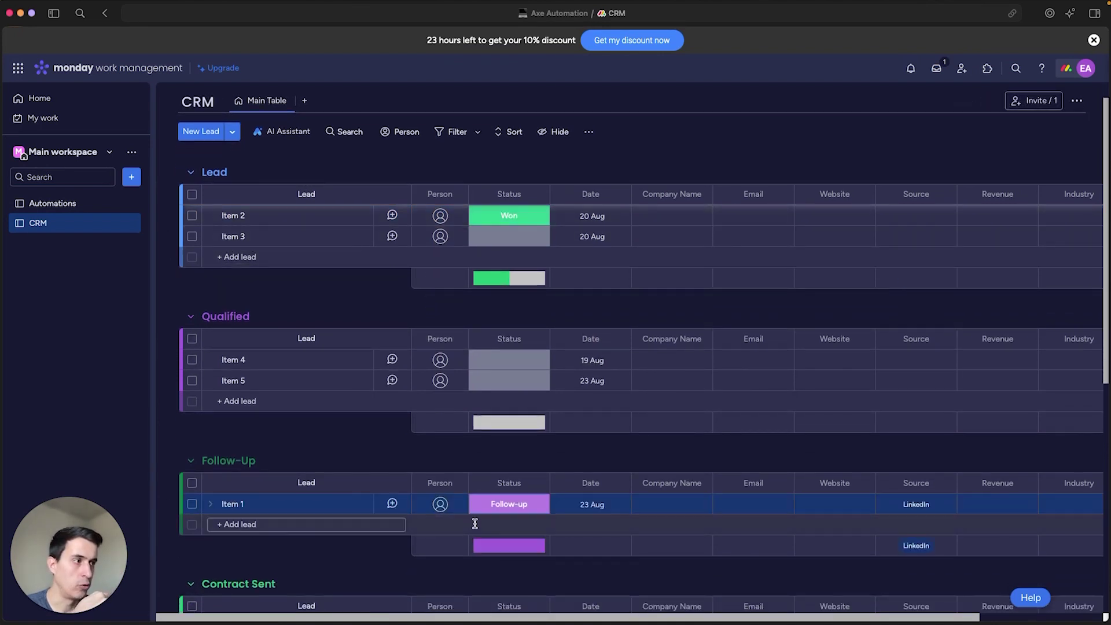
scroll(483, 476, up, 1)
scroll(483, 476, up, 1)
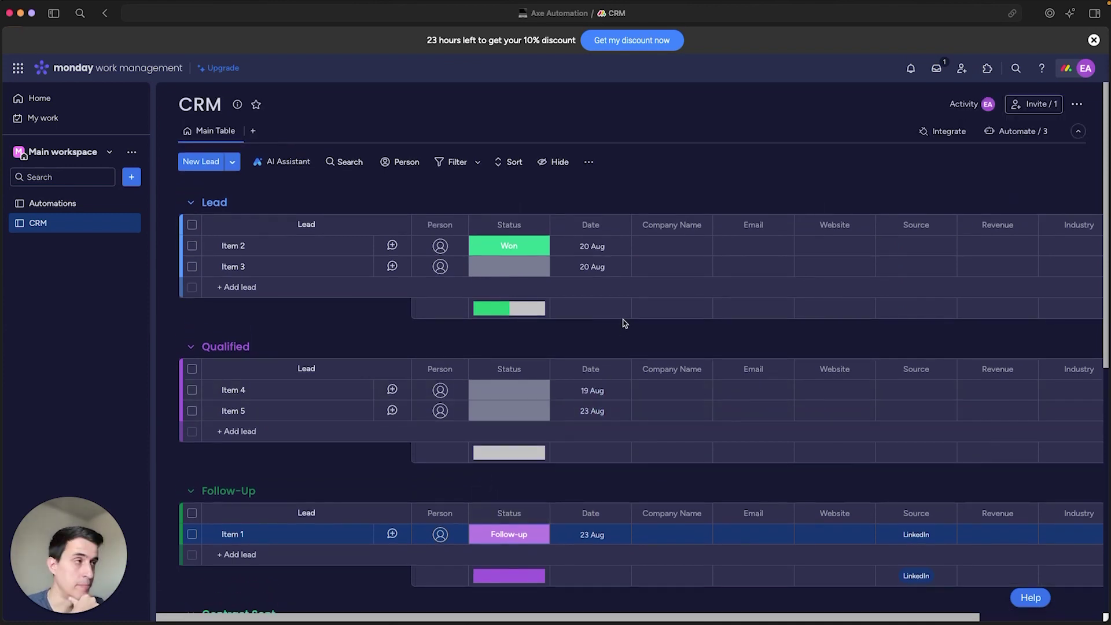
- Add a status column after the Lead Value column and name it Proposal Sent
scroll(625, 322, right, 5)
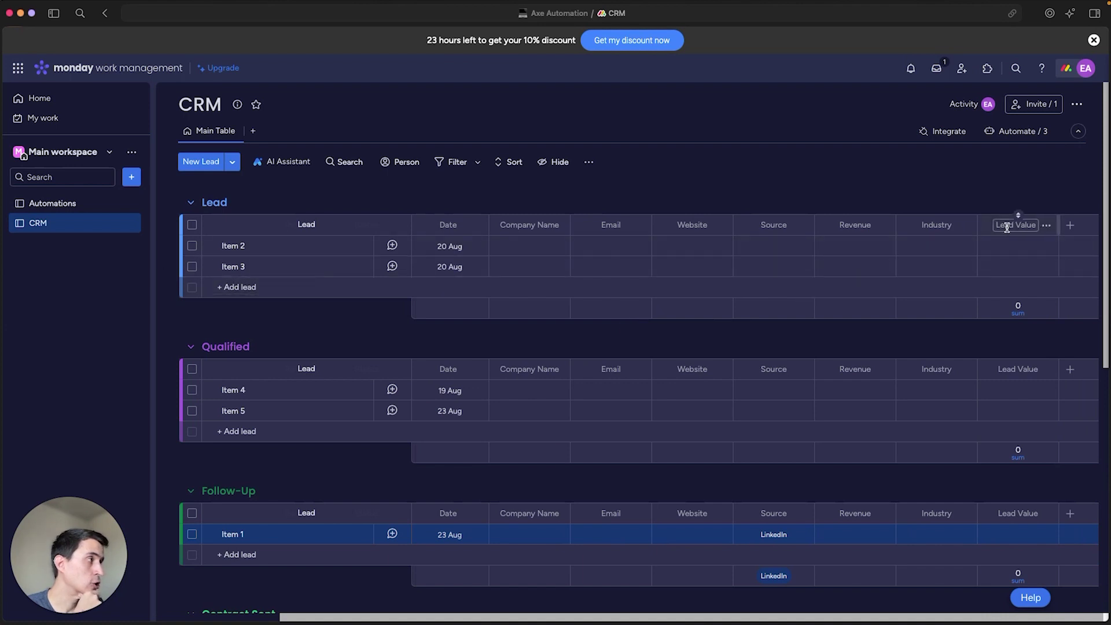
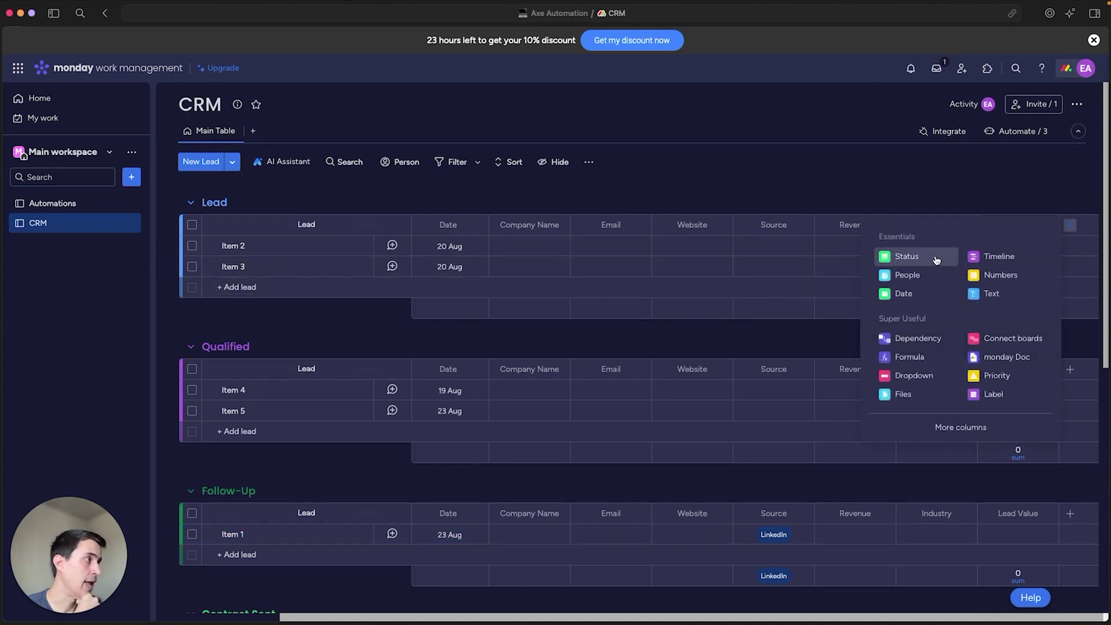
click(1032, 226)
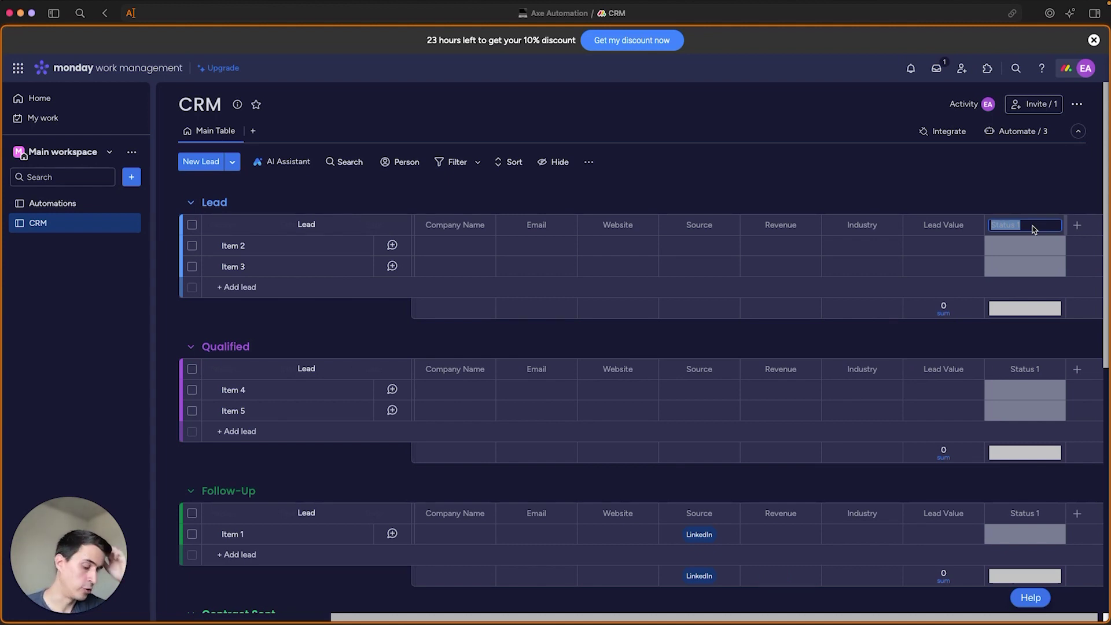
text(Proposal Sent)
key(Return)
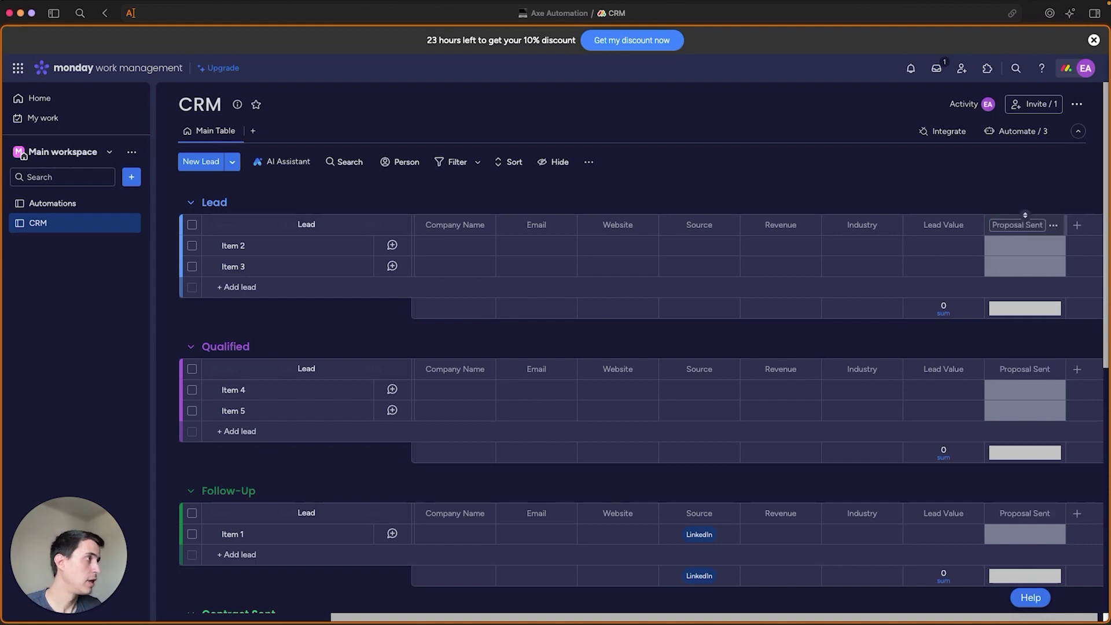
- Look at the Proposal Sent options for Item 2 and review the board's groups
click(1031, 246)
click(1002, 180)
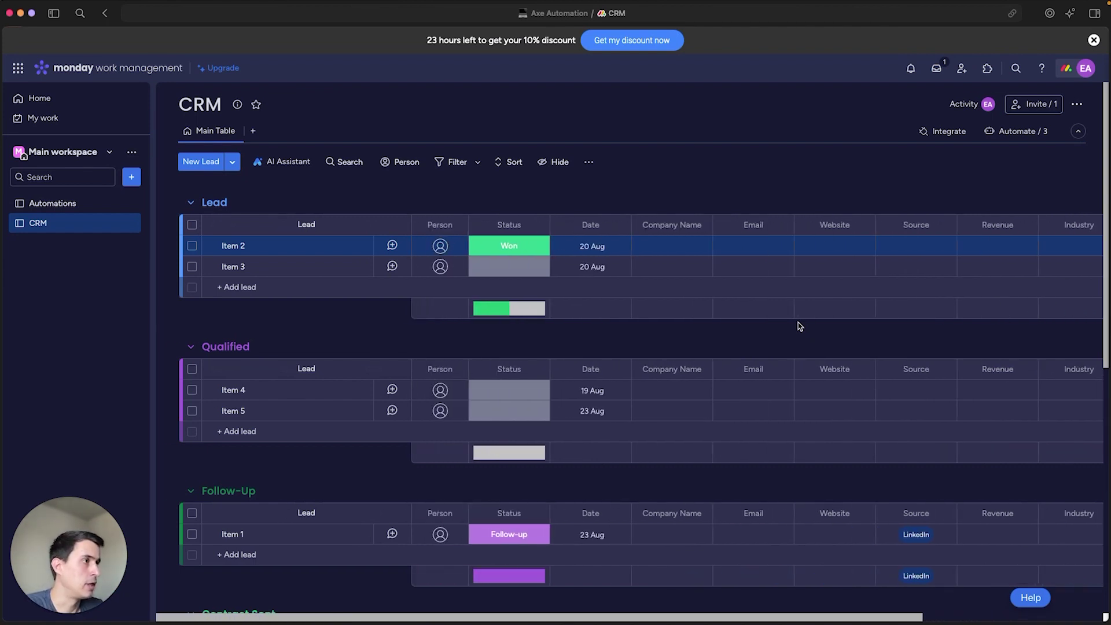
scroll(760, 348, down, 2)
scroll(757, 354, up, 1)
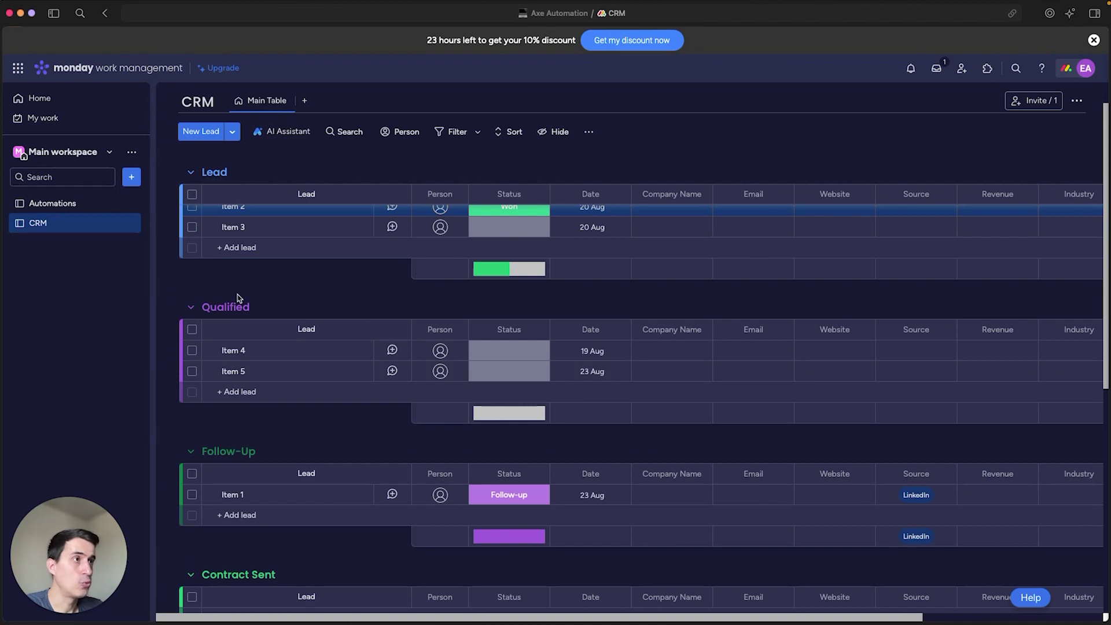
scroll(240, 301, up, 2)
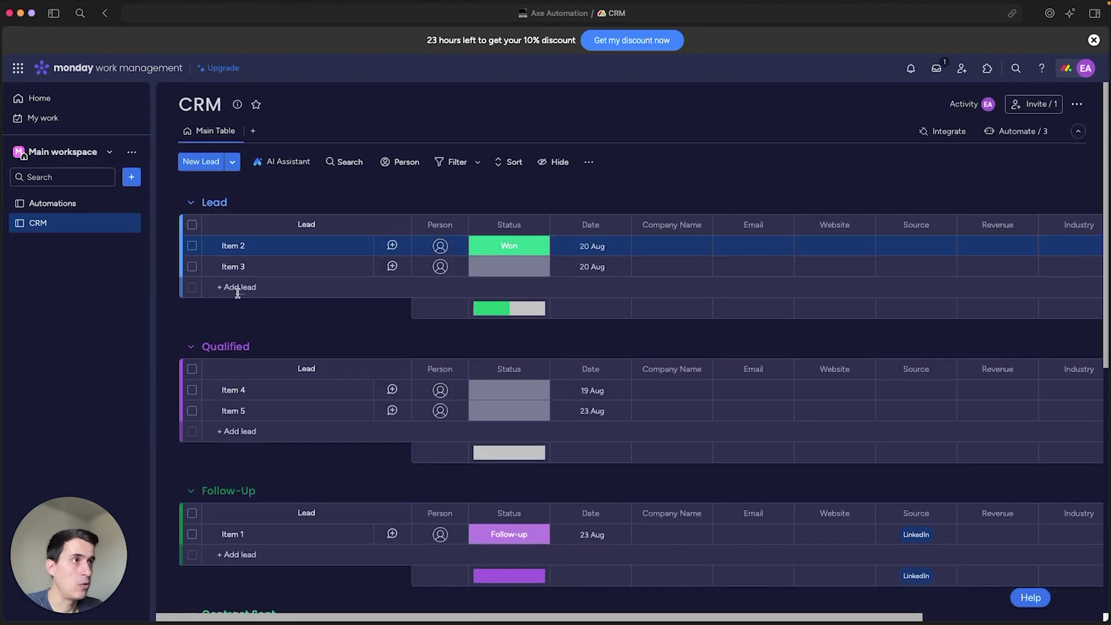
- Collapse every group on the board, from Lead through Lost, so that only the group summaries show
click(195, 206)
click(195, 253)
click(190, 297)
click(190, 335)
click(190, 371)
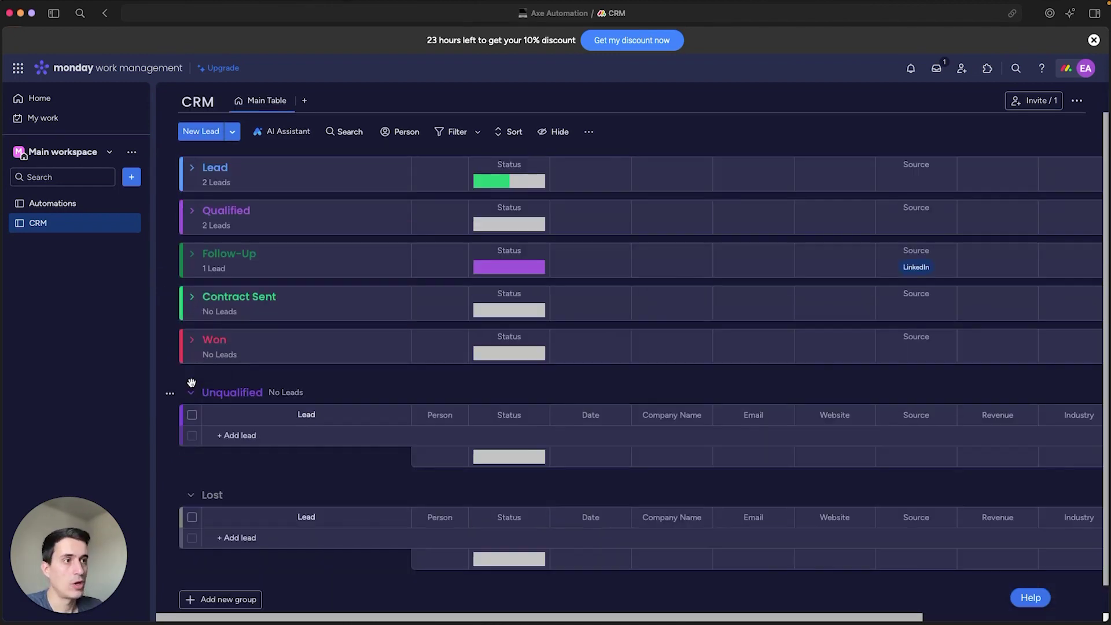
click(190, 387)
click(189, 462)
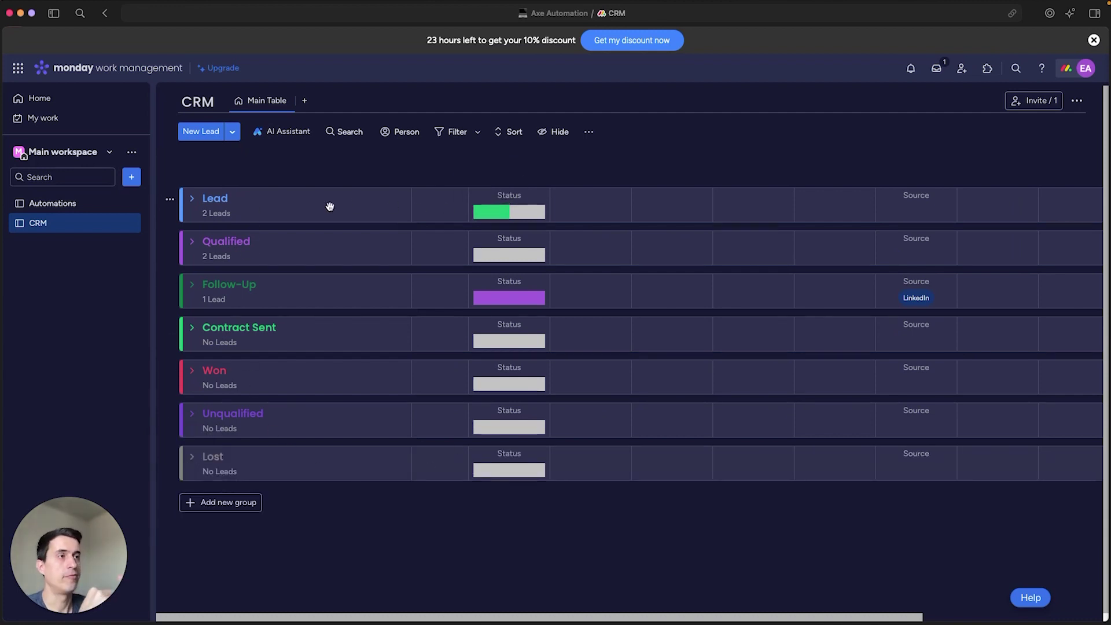
click(191, 198)
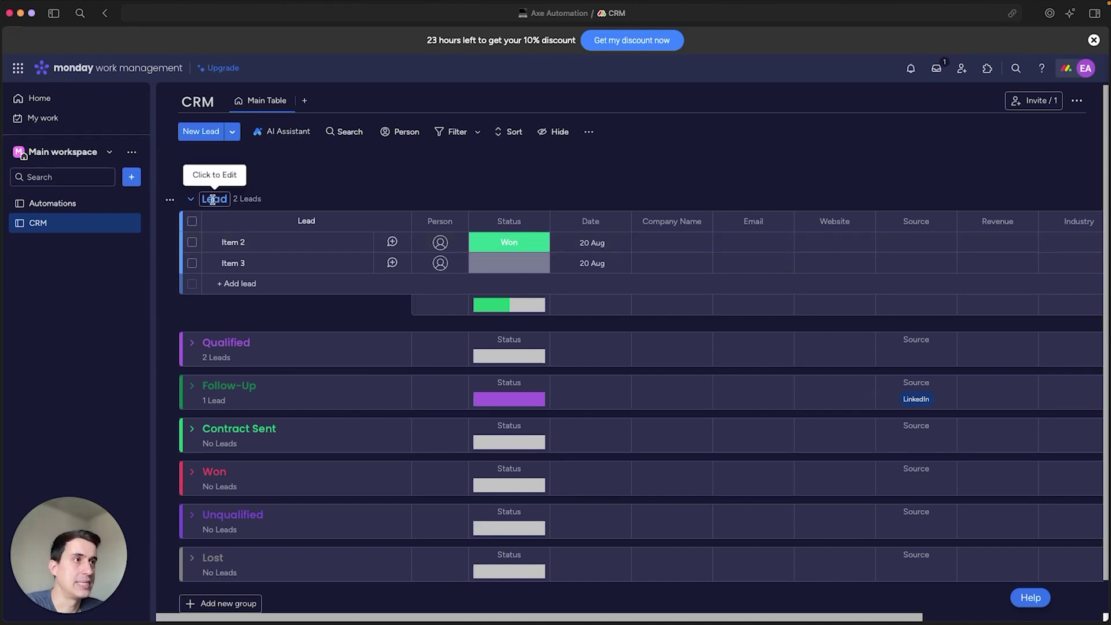
click(193, 199)
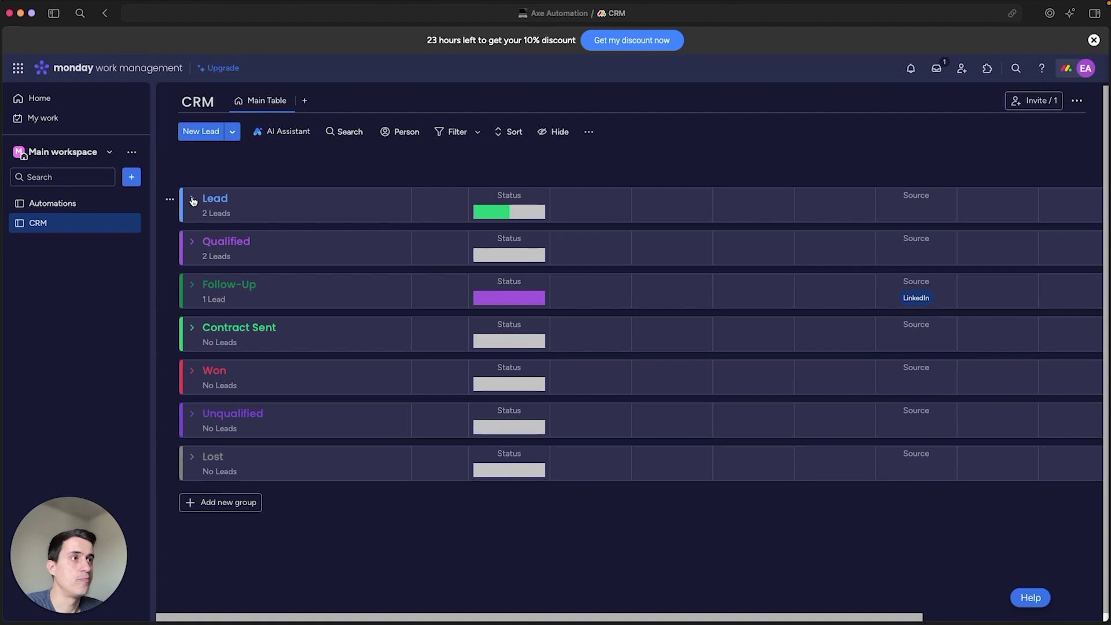
- Expand the Contract Sent and Follow-Up groups and review the status options for Item 1
click(190, 330)
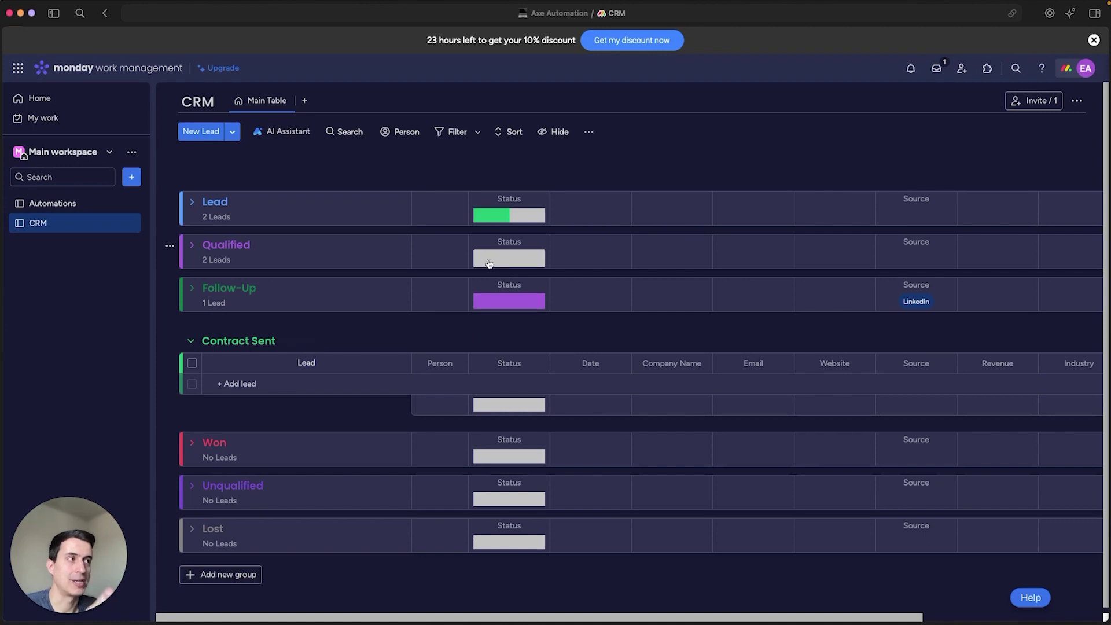
click(192, 288)
click(506, 344)
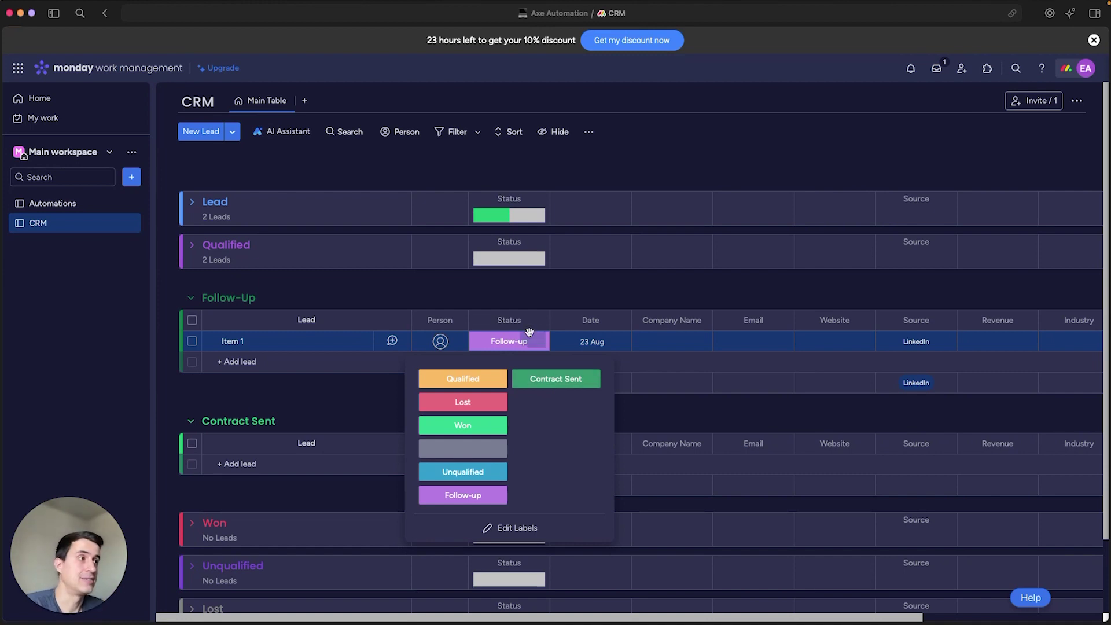
click(521, 288)
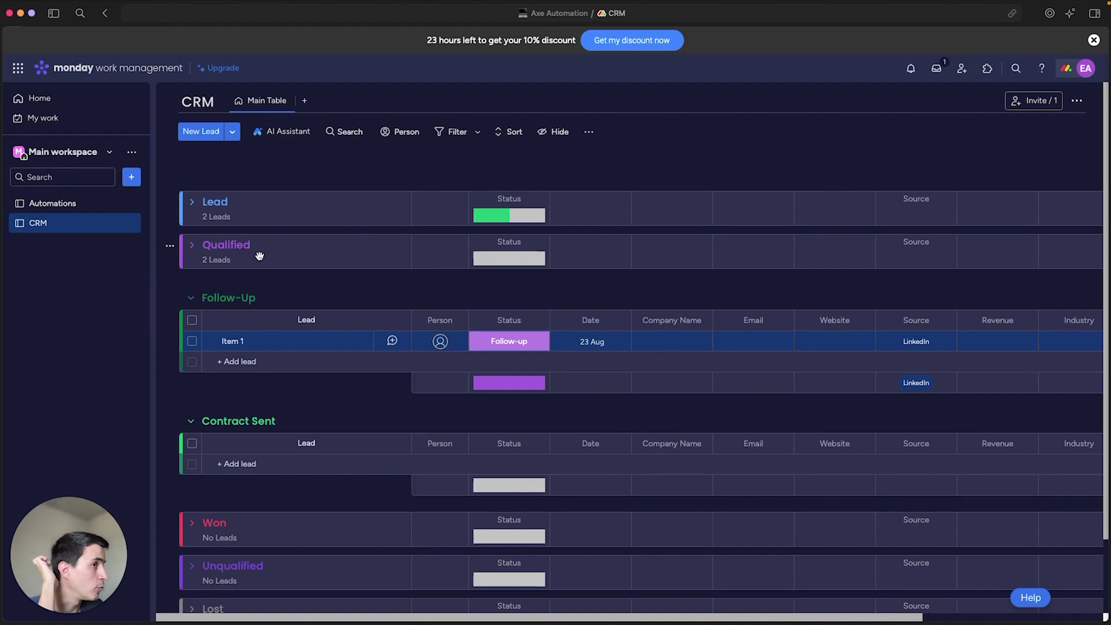
- Expand the Lead group and review the Proposal Sent options for Item 2
click(191, 202)
scroll(770, 243, right, 5)
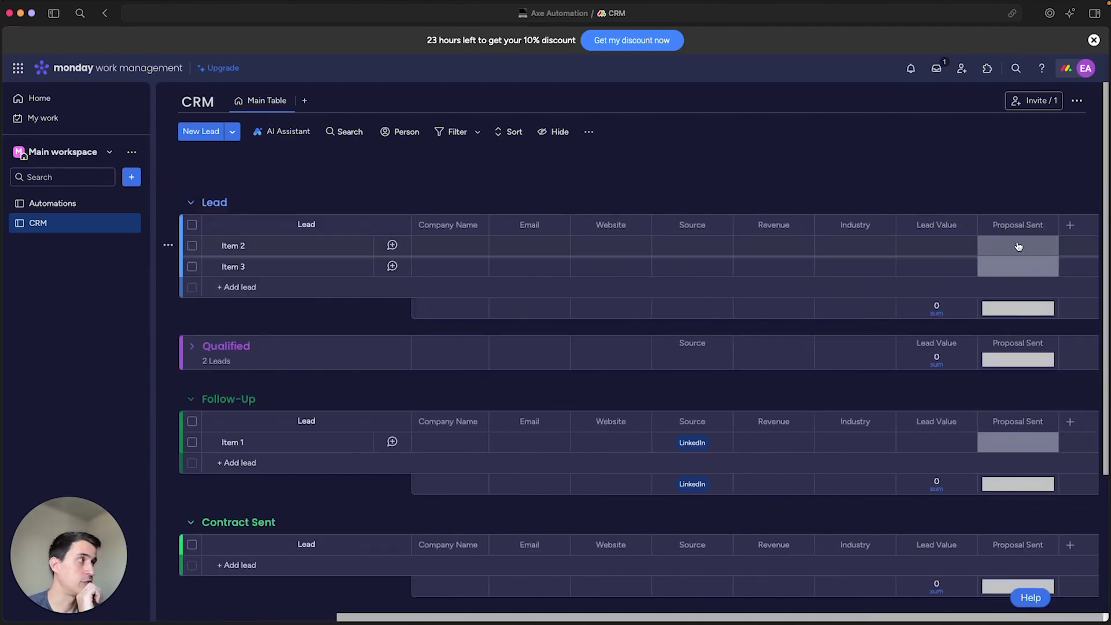
click(1018, 247)
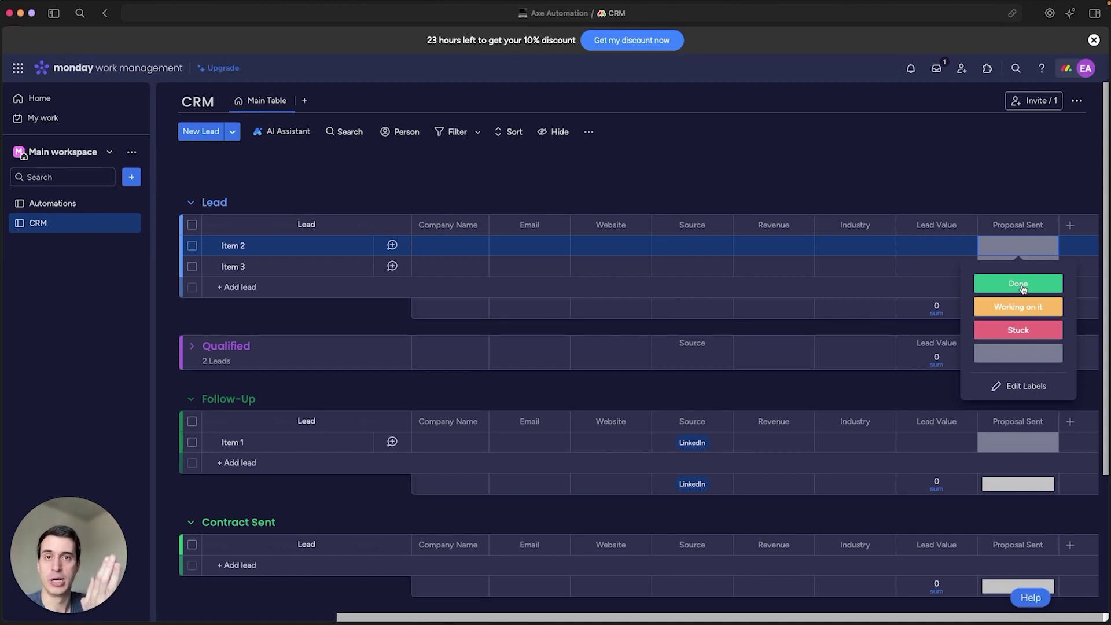
- Collapse the Lead group, expand the Won group, and review Item 1's status options in the Follow-Up group
click(190, 202)
scroll(213, 296, down, 3)
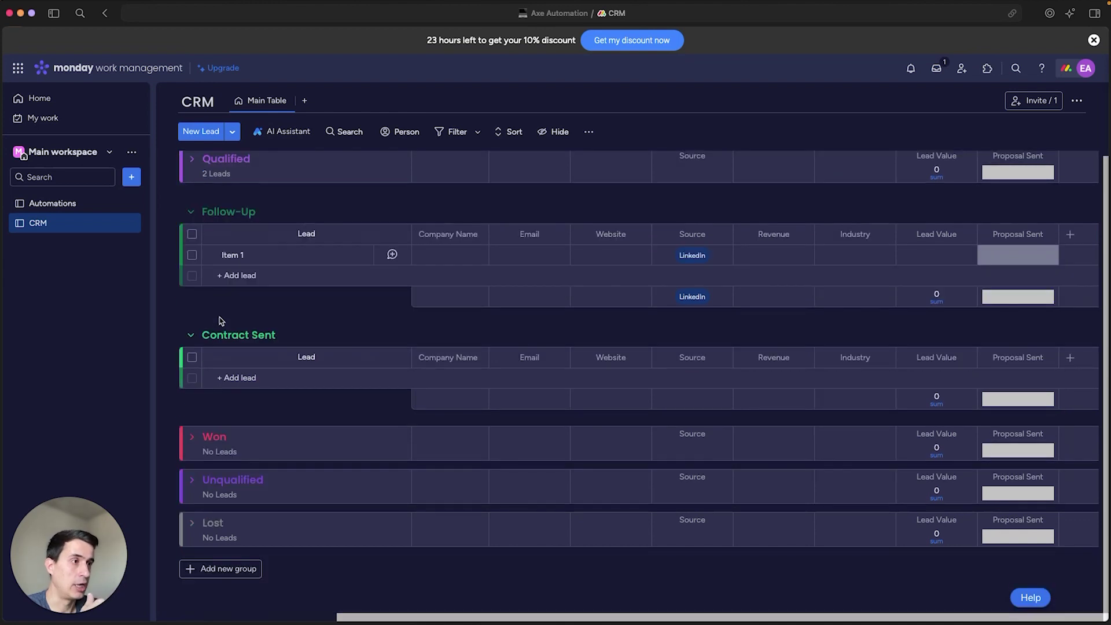
click(192, 439)
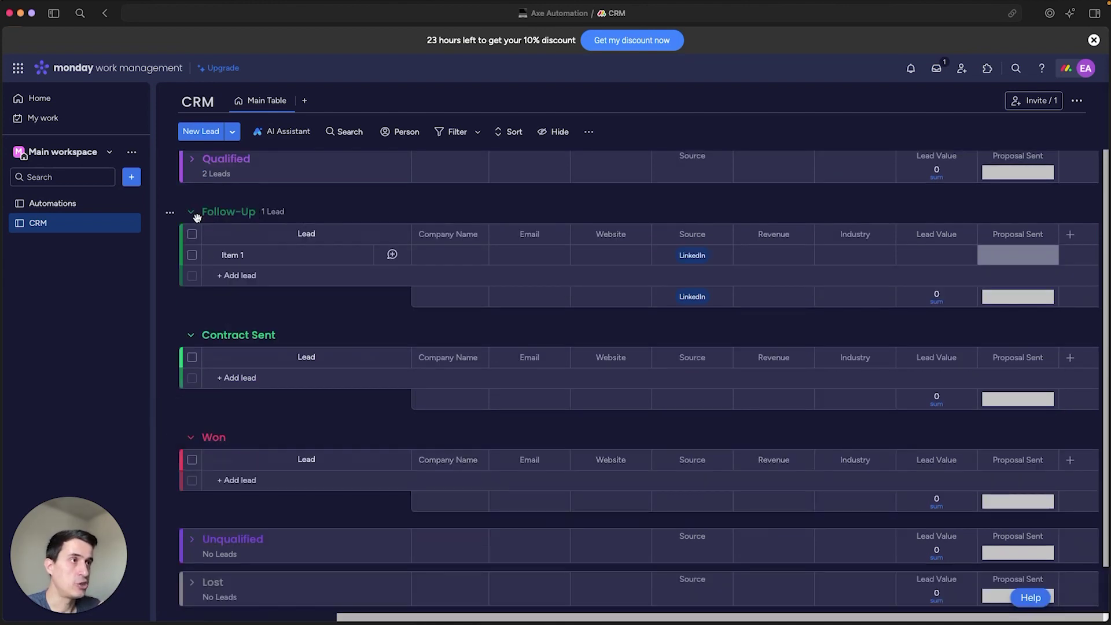
scroll(440, 255, left, 5)
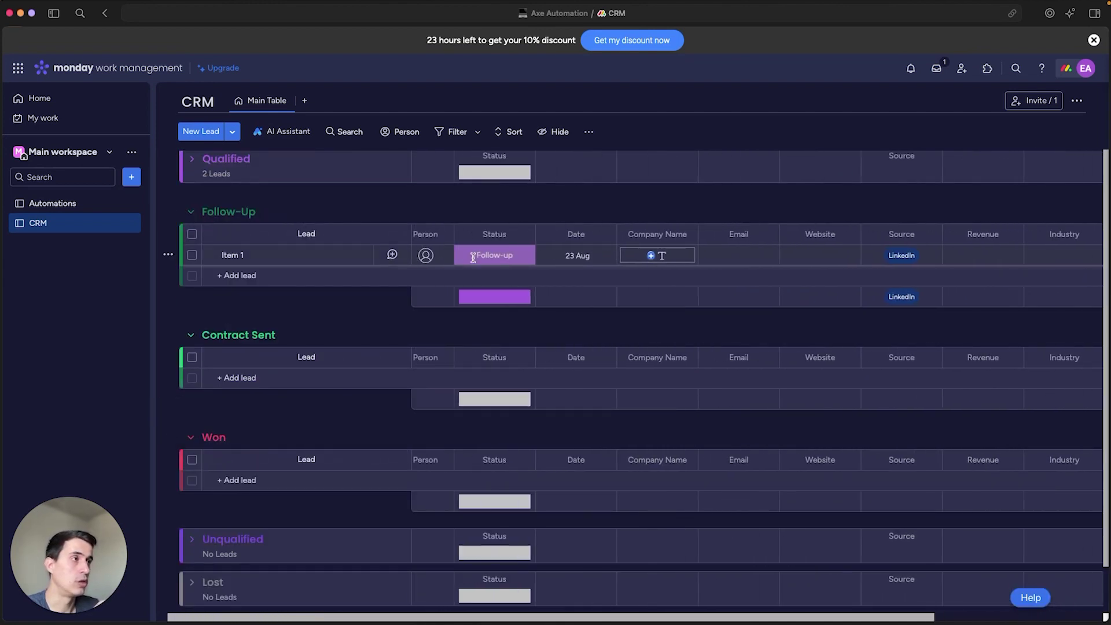
click(484, 261)
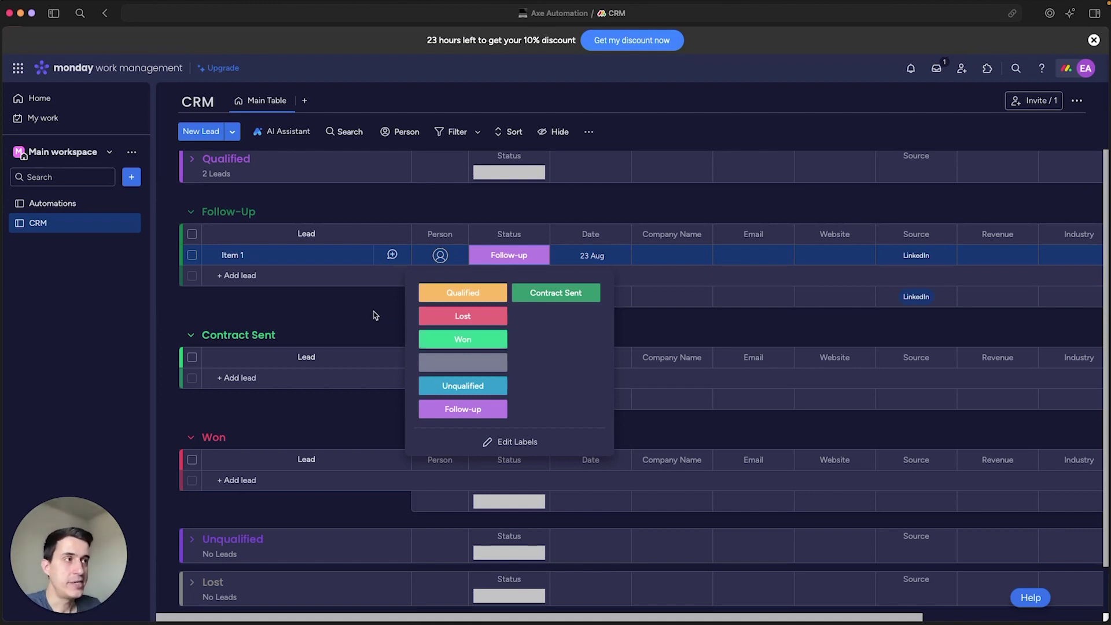
- Close Item 1's status options and expand the Lead group to view its leads
scroll(373, 315, up, 3)
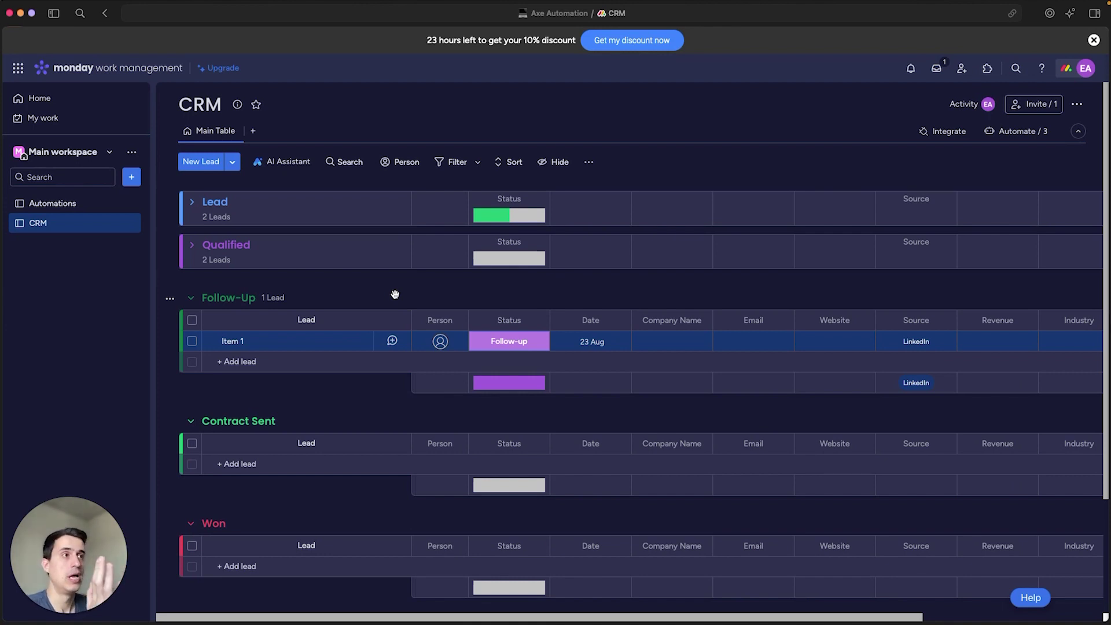
click(192, 202)
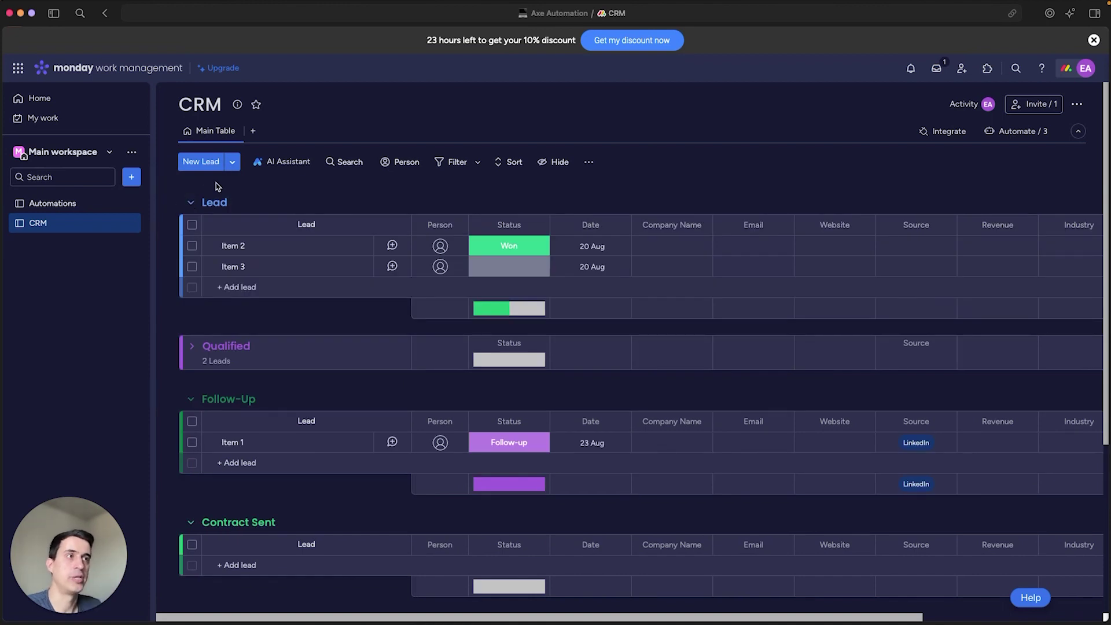